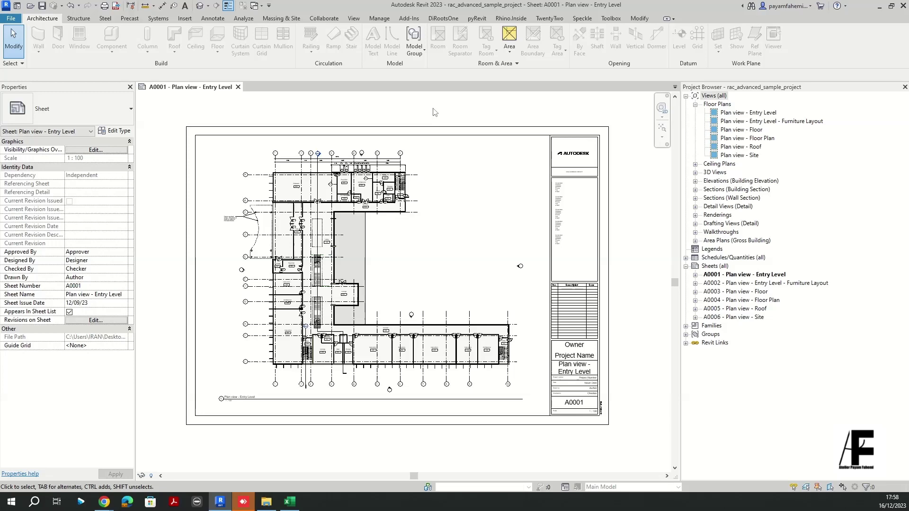
# Step: Show the DiRootsOne add-in tools, including TableGen, above sheet A0001
pyautogui.click(442, 20)
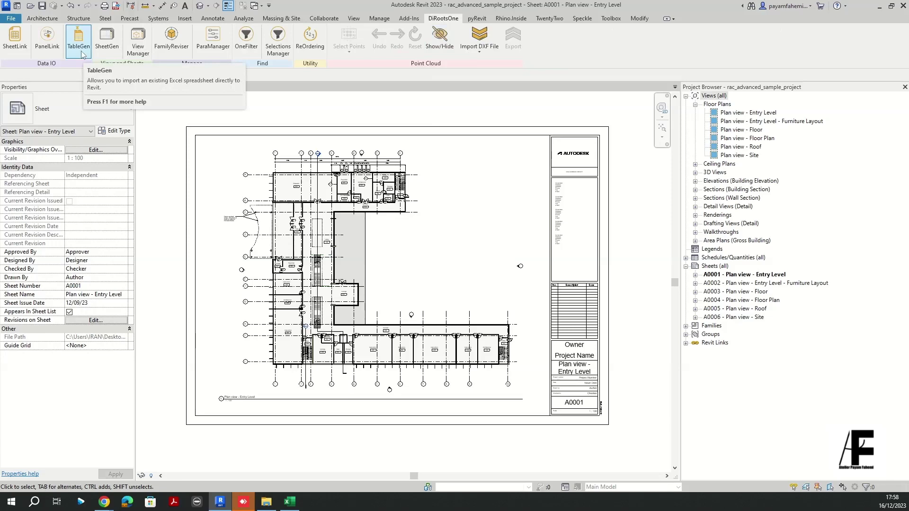
# Step: Open pyRevit's Views dropdown, then look at the P4 project folder and minimise it
pyautogui.click(477, 18)
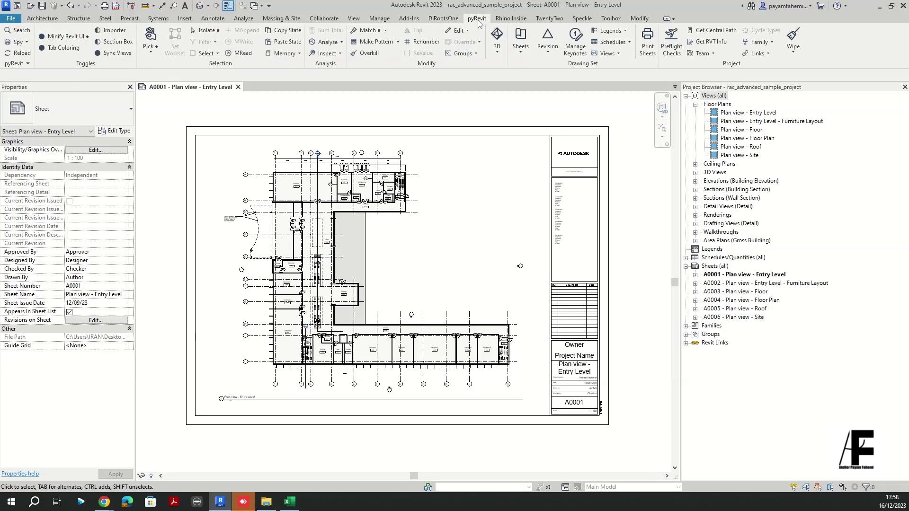
pyautogui.click(616, 54)
pyautogui.click(267, 502)
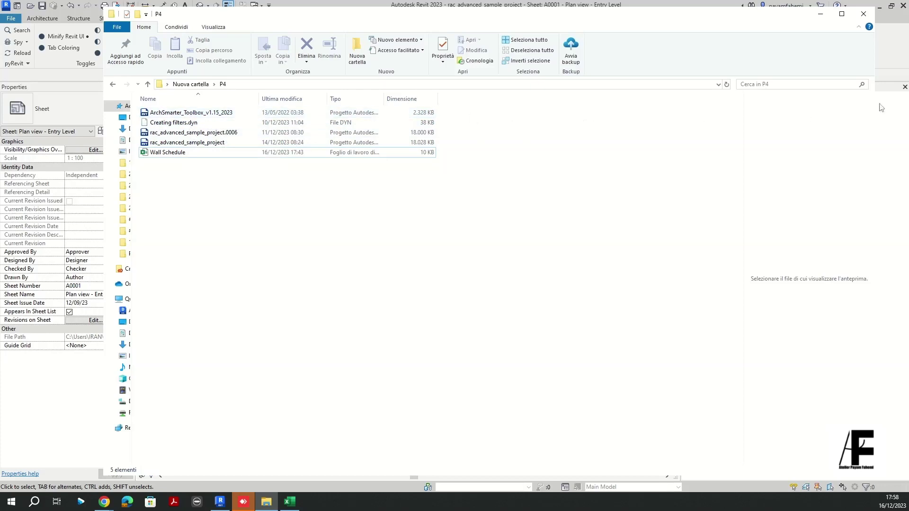
pyautogui.click(820, 14)
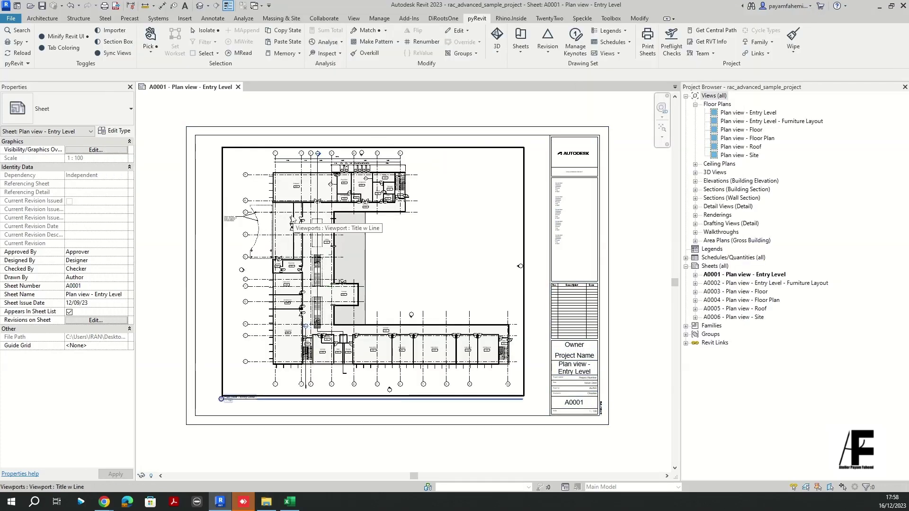
pyautogui.click(293, 223)
pyautogui.scroll(-3, 109, 373)
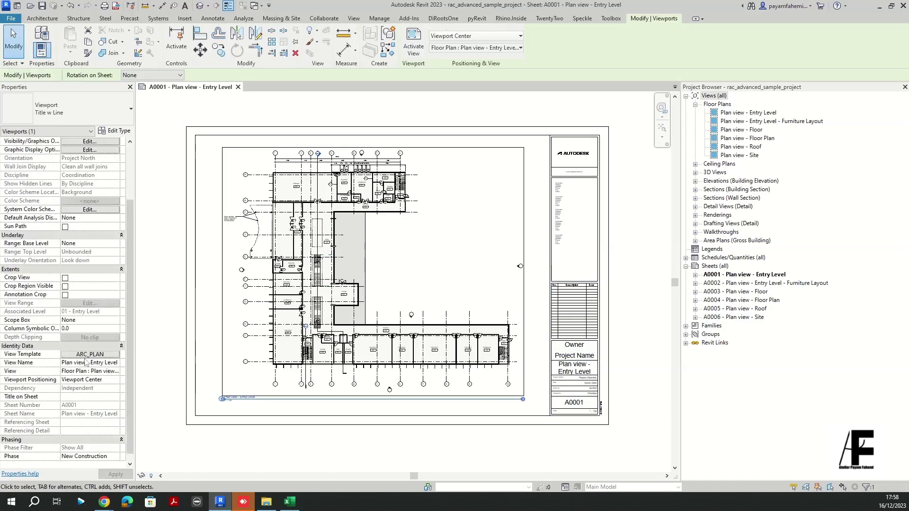
pyautogui.click(88, 355)
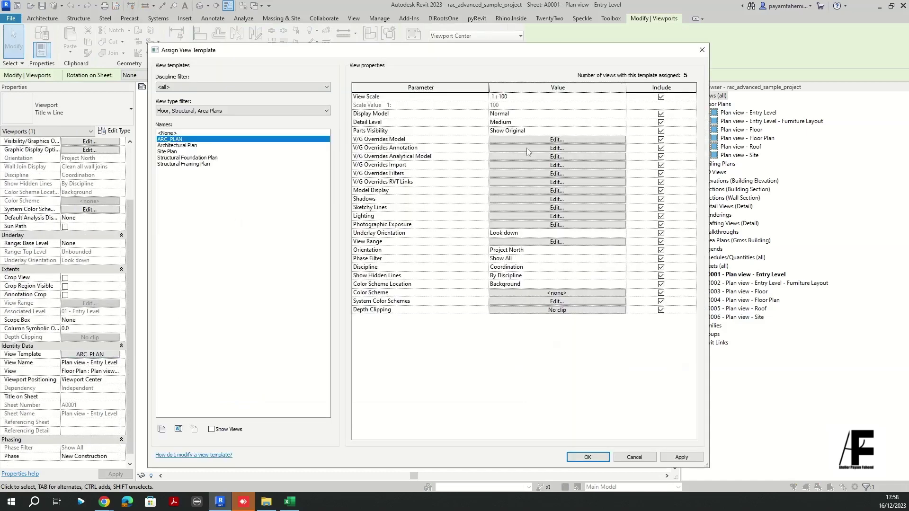
pyautogui.click(528, 140)
pyautogui.click(367, 86)
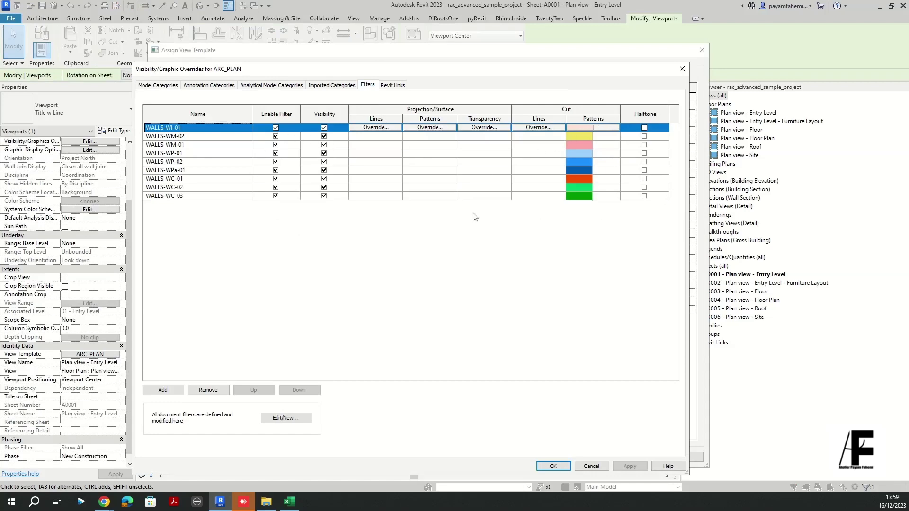
pyautogui.click(682, 69)
pyautogui.click(702, 49)
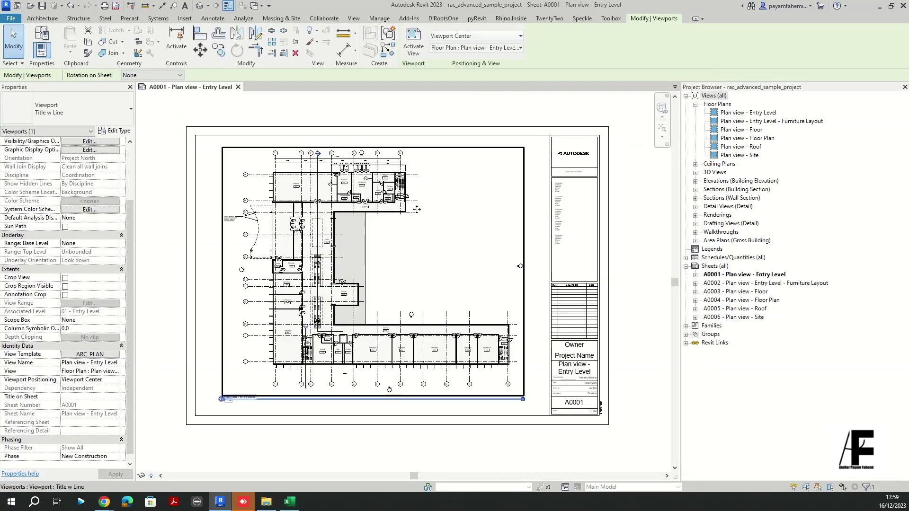
pyautogui.scroll(6, 311, 191)
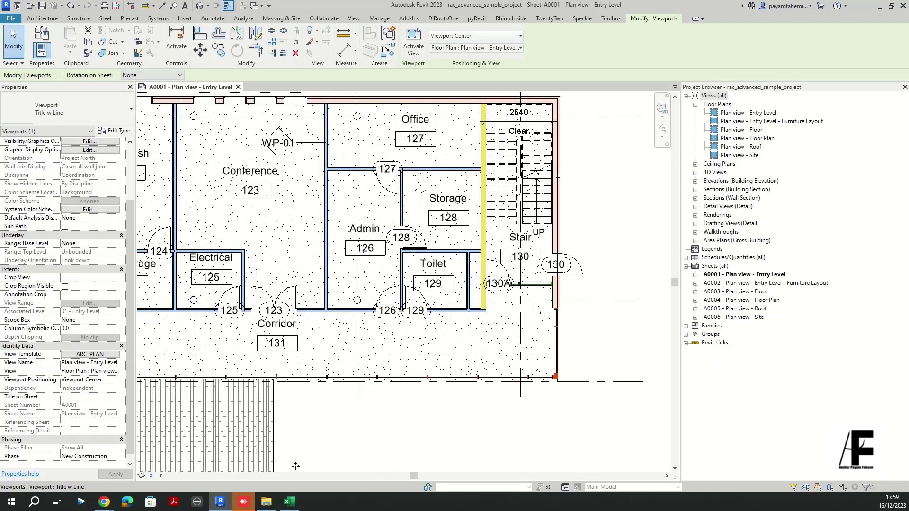
pyautogui.click(290, 501)
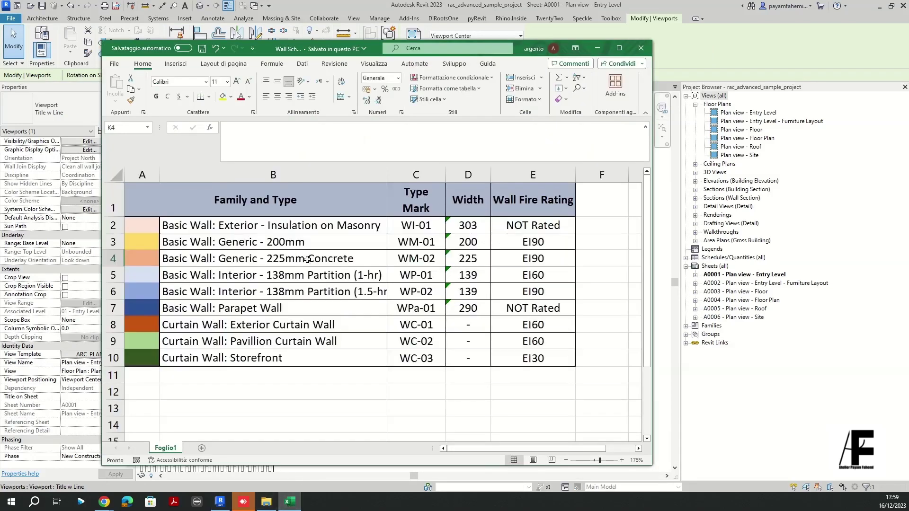
pyautogui.moveTo(316, 52); pyautogui.dragTo(294, 37)
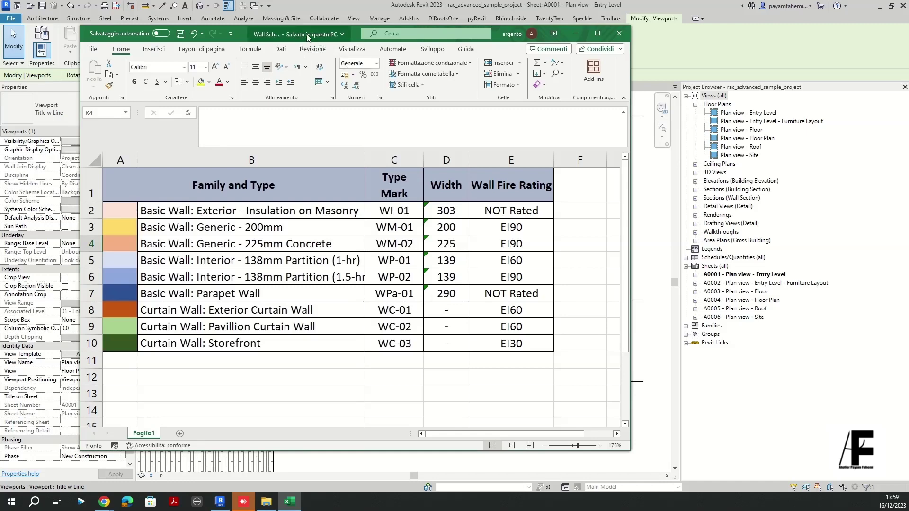
pyautogui.moveTo(307, 37); pyautogui.dragTo(372, 40)
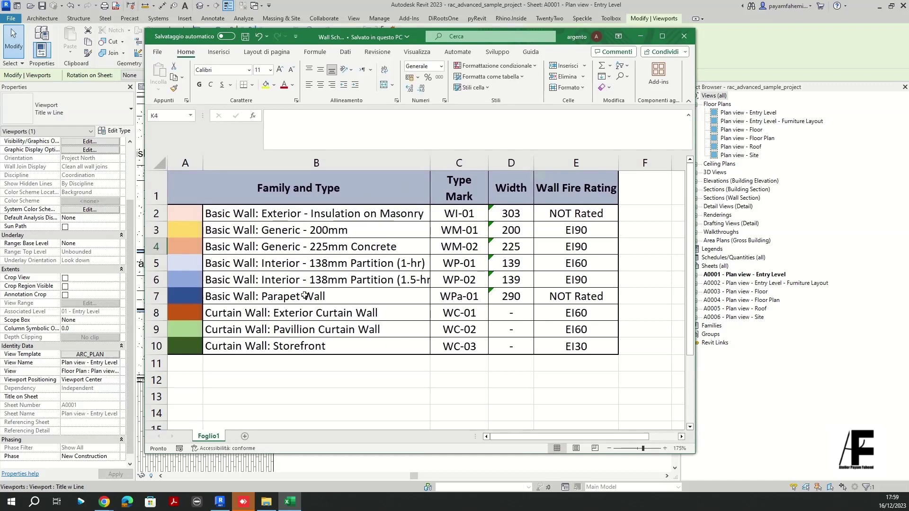
pyautogui.click(640, 36)
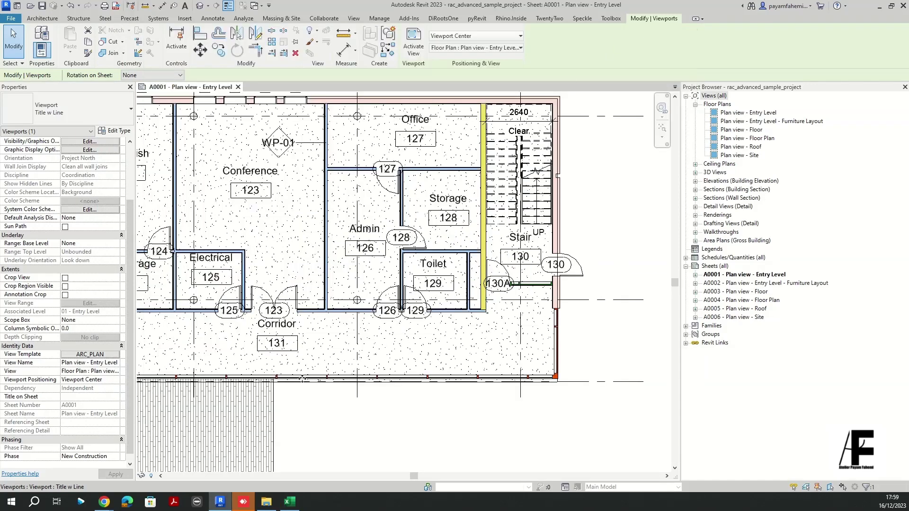
pyautogui.scroll(-6, 302, 379)
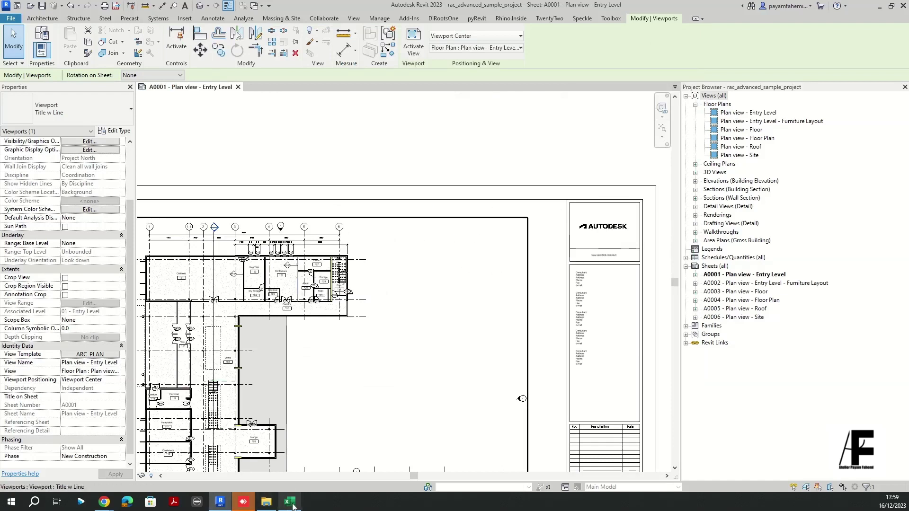
pyautogui.click(290, 502)
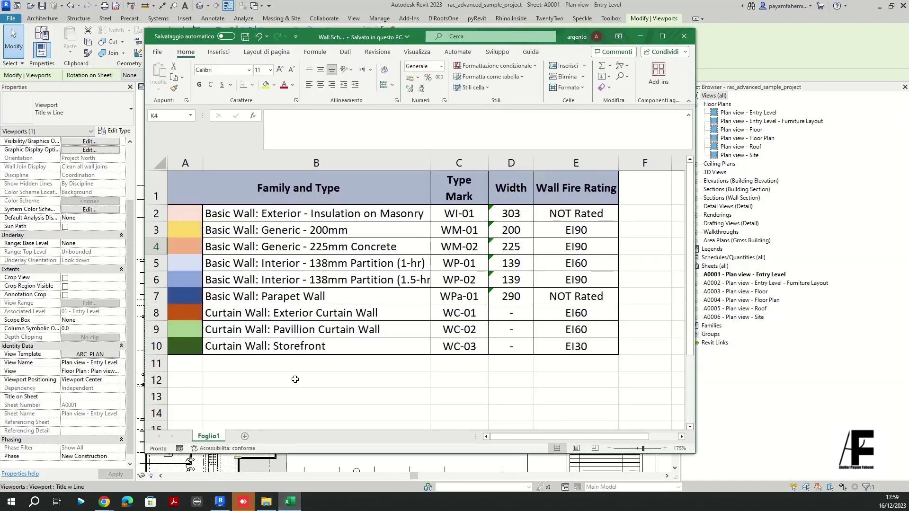
# Step: Select the wall table A1:E10 and name the range AA
pyautogui.click(356, 163)
pyautogui.moveTo(176, 180); pyautogui.dragTo(593, 348)
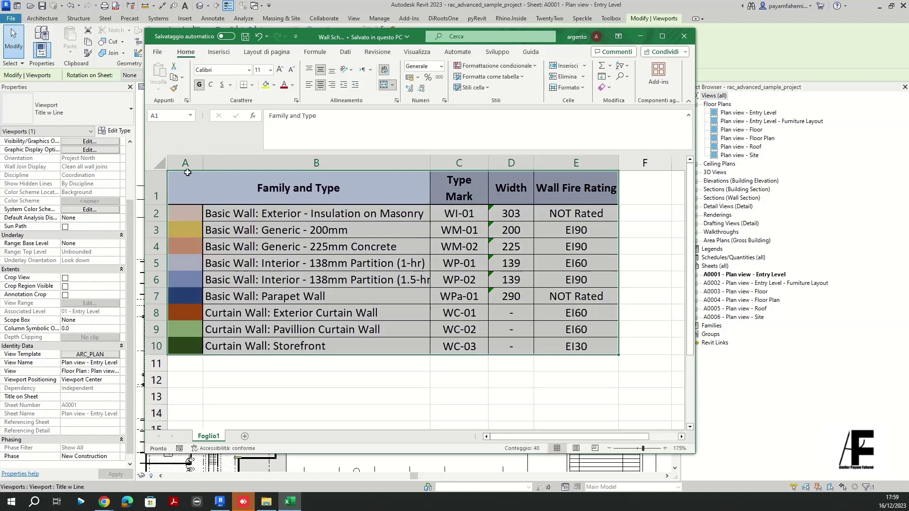
pyautogui.click(162, 116)
pyautogui.write('AA')
pyautogui.press('Return')
pyautogui.write('#')
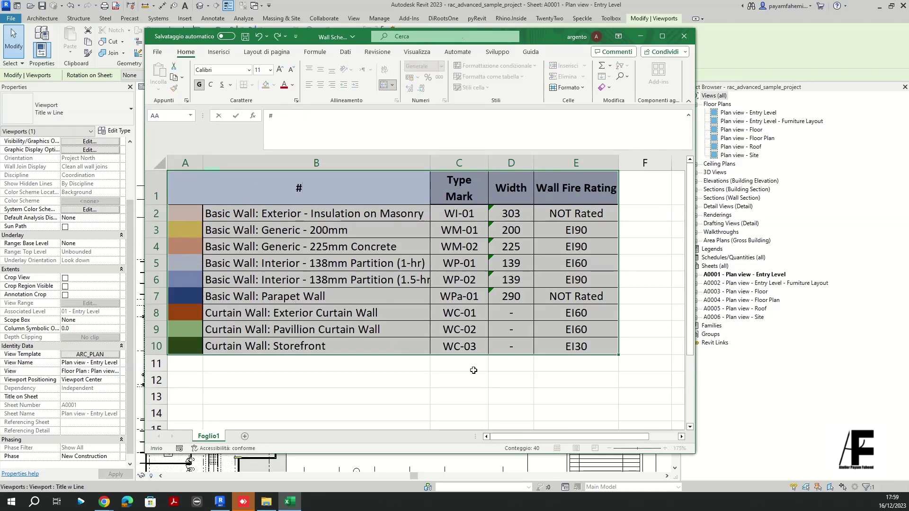
pyautogui.press('Escape')
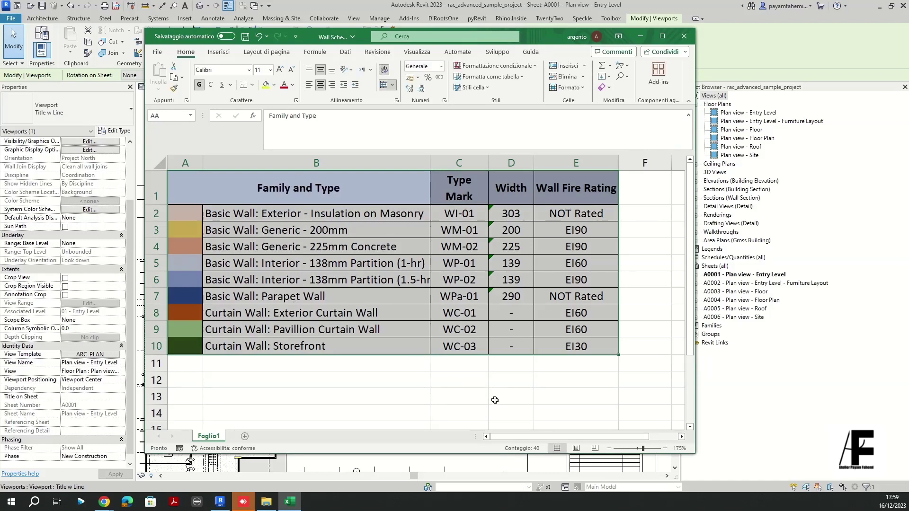
# Step: Reselect the AA range, save the workbook and minimise Excel
pyautogui.click(494, 398)
pyautogui.click(185, 182)
pyautogui.hotkey('ctrl', 'a')
pyautogui.click(245, 37)
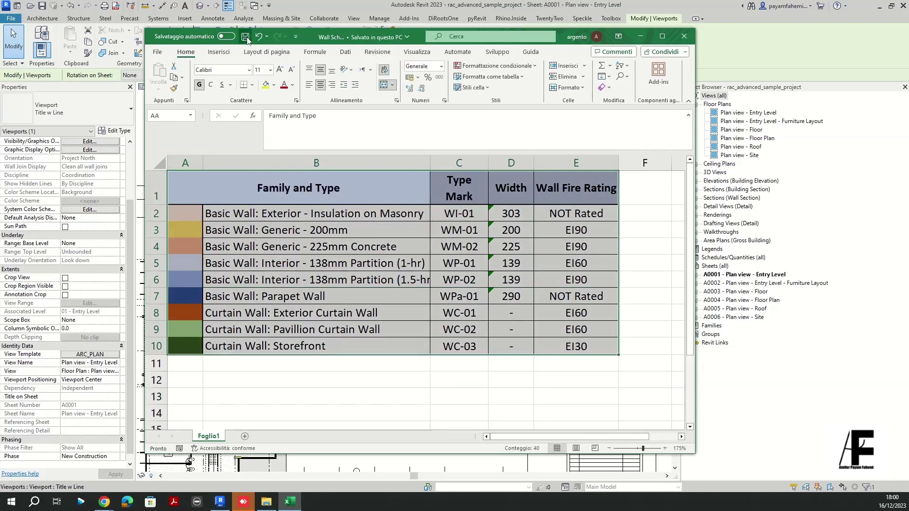
pyautogui.click(640, 37)
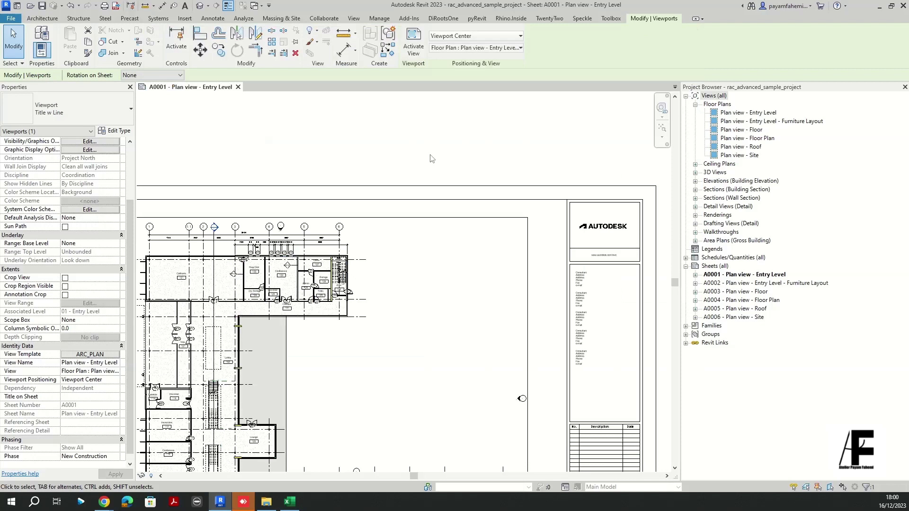
# Step: Launch DiRoots TableGen and open its Add Tables dialog
pyautogui.click(440, 21)
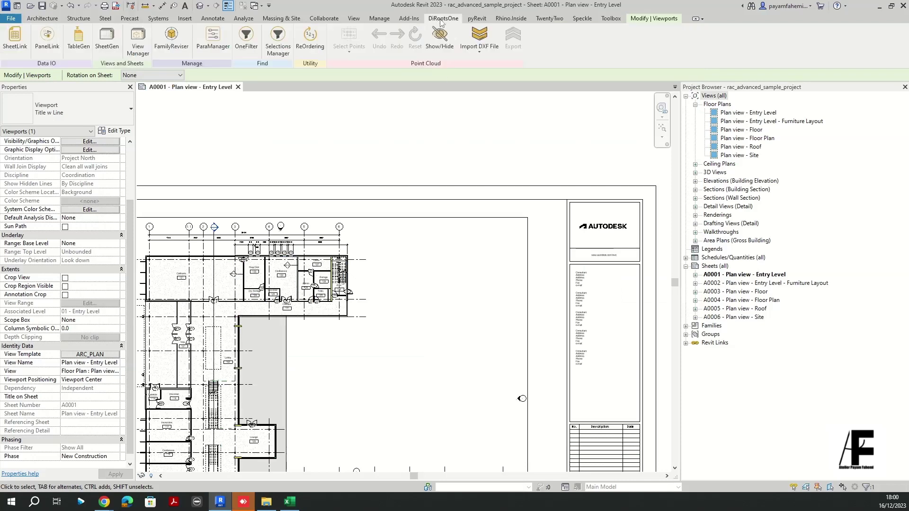
pyautogui.click(80, 41)
pyautogui.moveTo(307, 114); pyautogui.dragTo(280, 99)
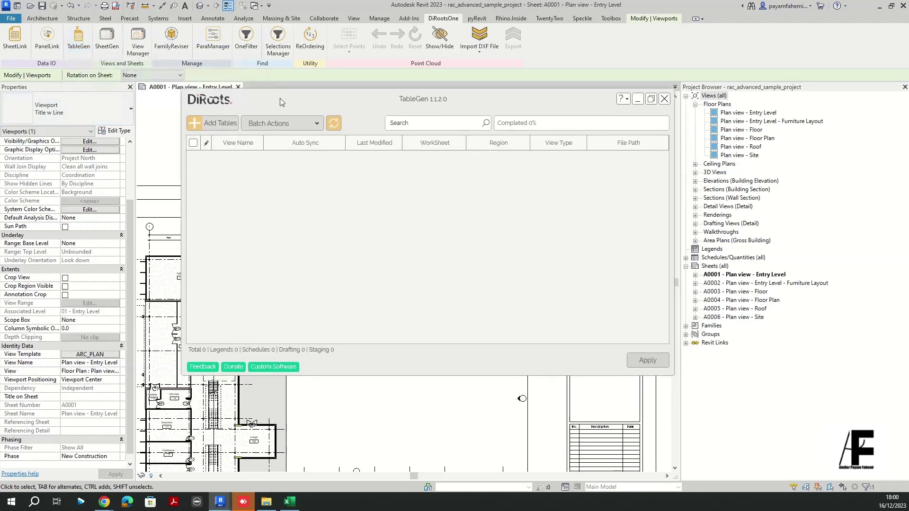
pyautogui.click(198, 125)
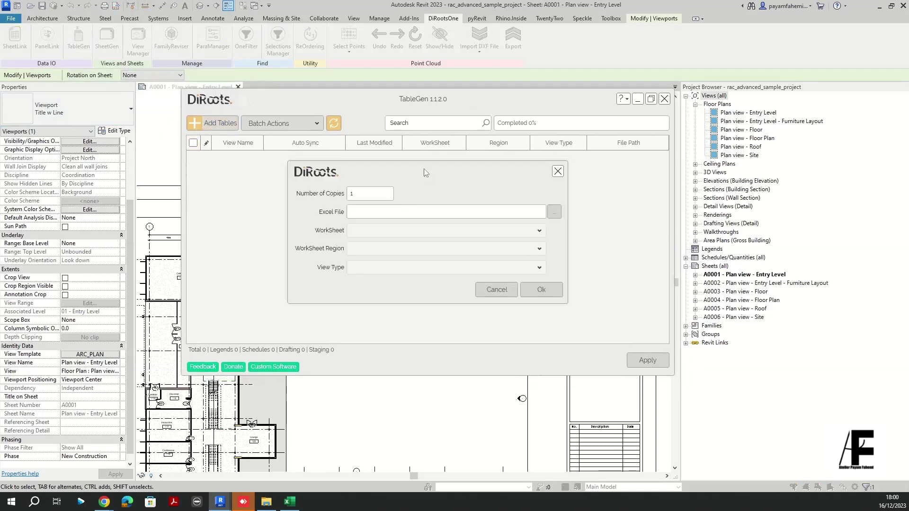
pyautogui.moveTo(424, 168)
pyautogui.mouseDown()
pyautogui.moveTo(405, 169)
pyautogui.moveTo(413, 161)
pyautogui.mouseUp()
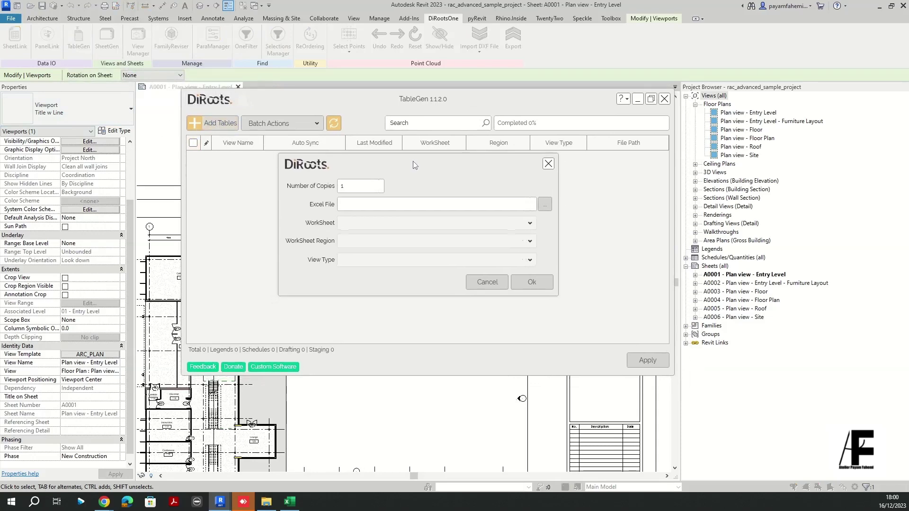
# Step: Link Wall Schedule.xlsx, worksheet Foglio1, region AA, as a legend view entry
pyautogui.click(546, 204)
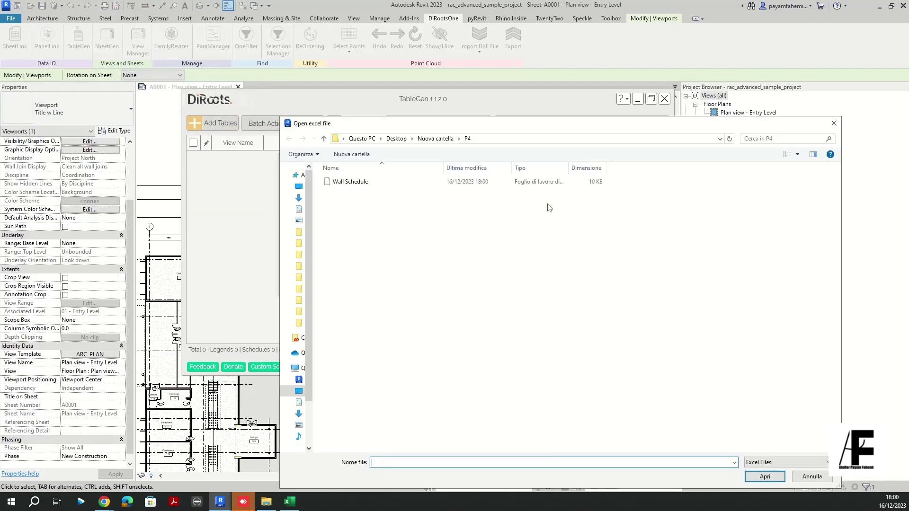
pyautogui.click(355, 186)
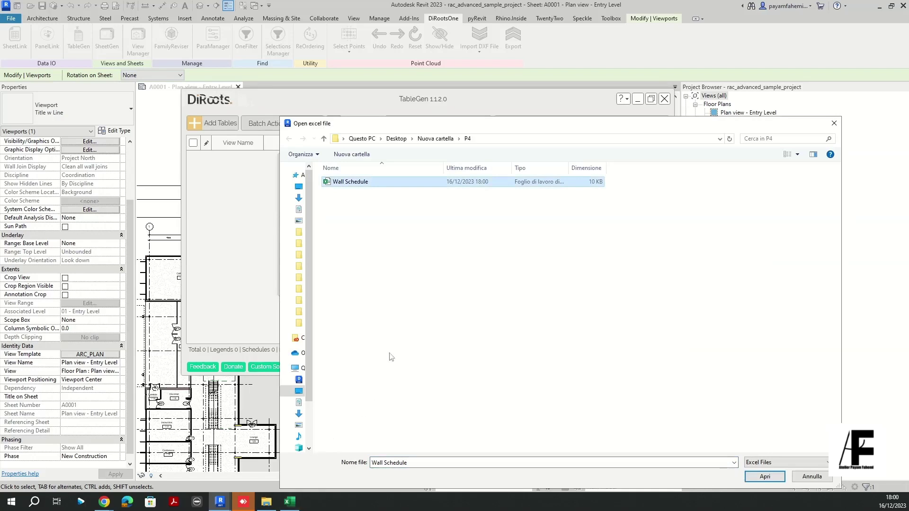
pyautogui.click(761, 478)
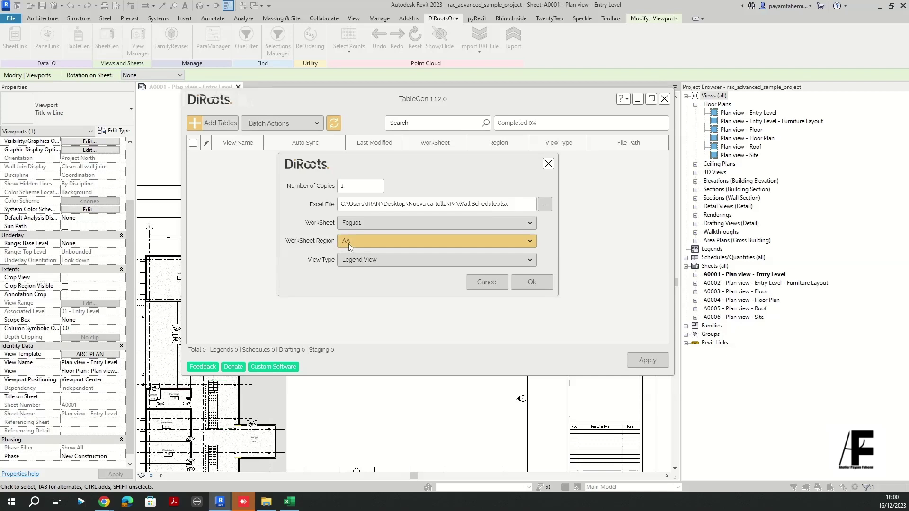
pyautogui.click(350, 243)
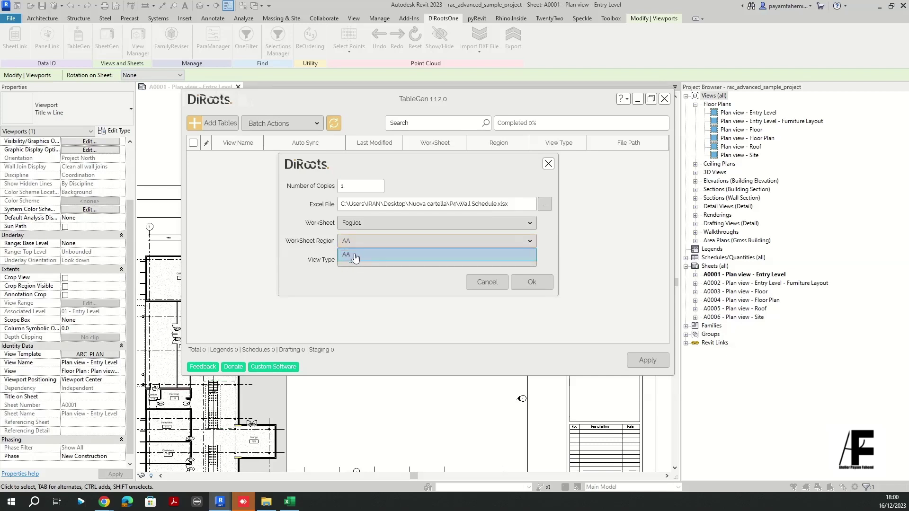
pyautogui.click(349, 256)
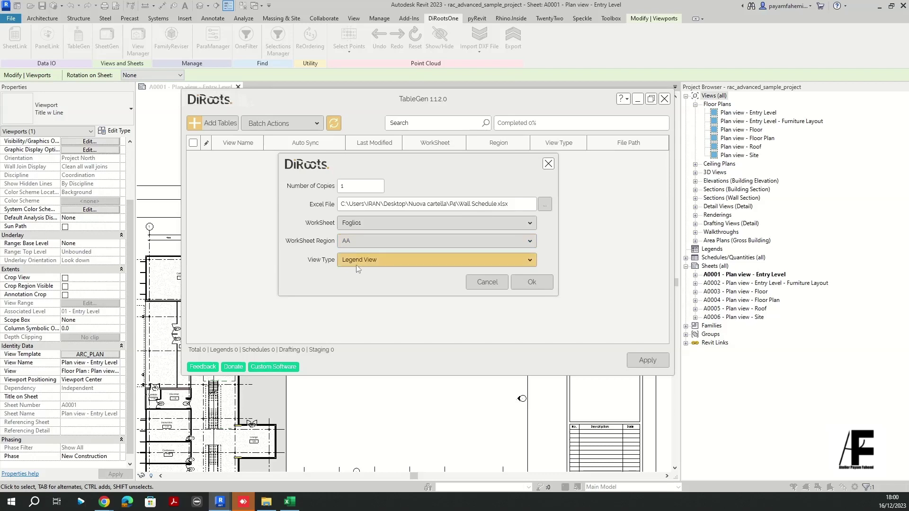
pyautogui.click(538, 282)
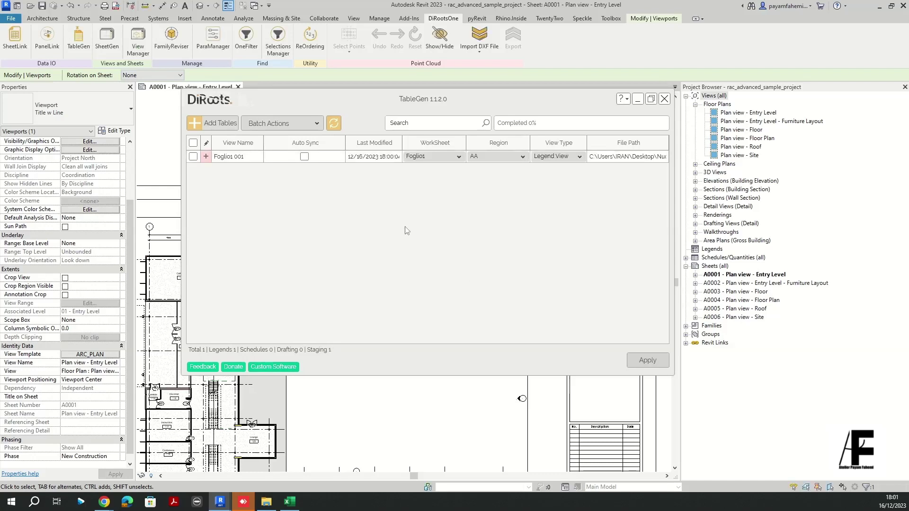
# Step: Enable Auto Sync for Foglio1 001 and apply it to create the legend view
pyautogui.moveTo(345, 143); pyautogui.dragTo(320, 142)
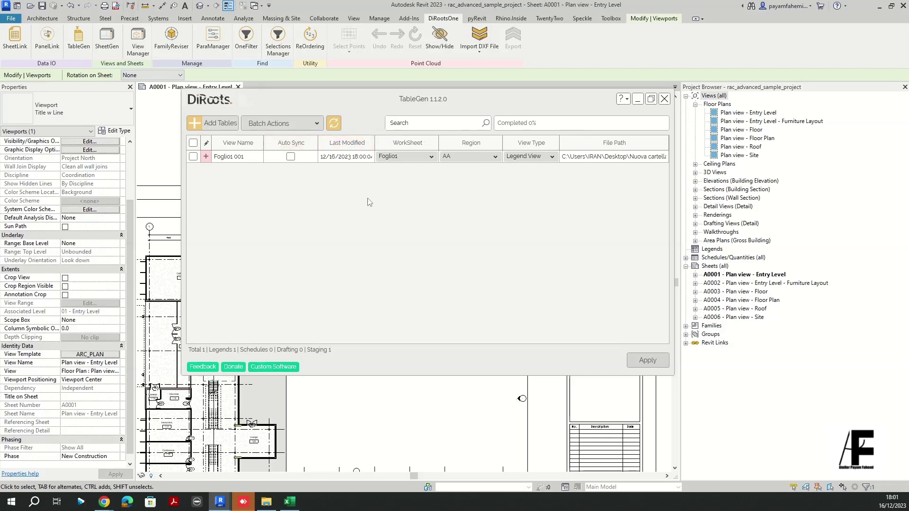
pyautogui.moveTo(377, 143); pyautogui.dragTo(401, 142)
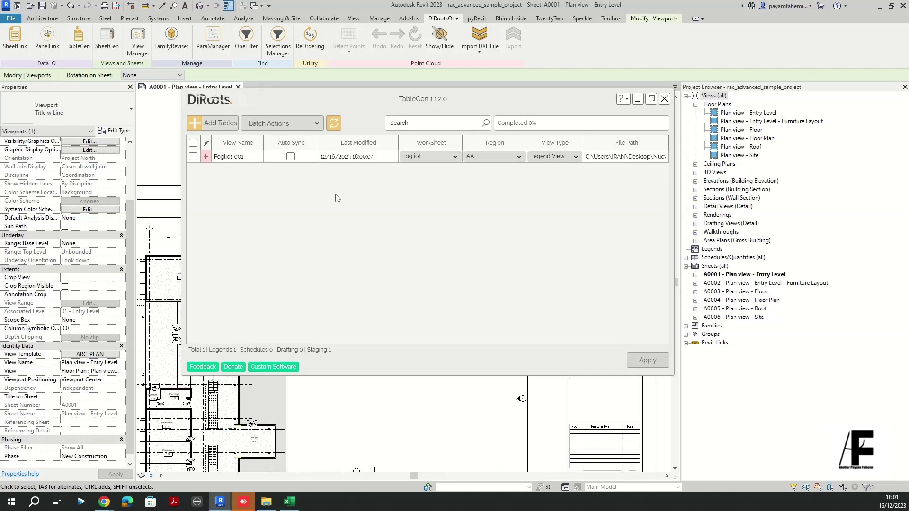
pyautogui.click(291, 157)
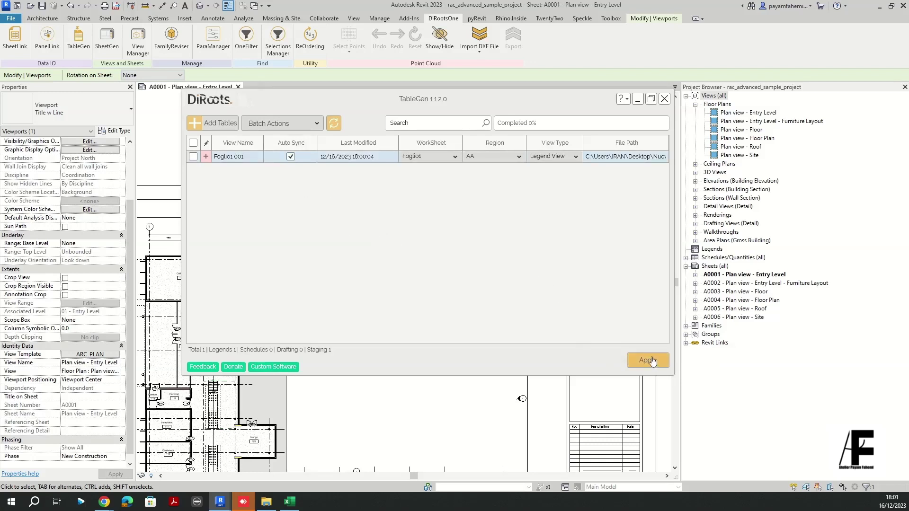
pyautogui.click(649, 360)
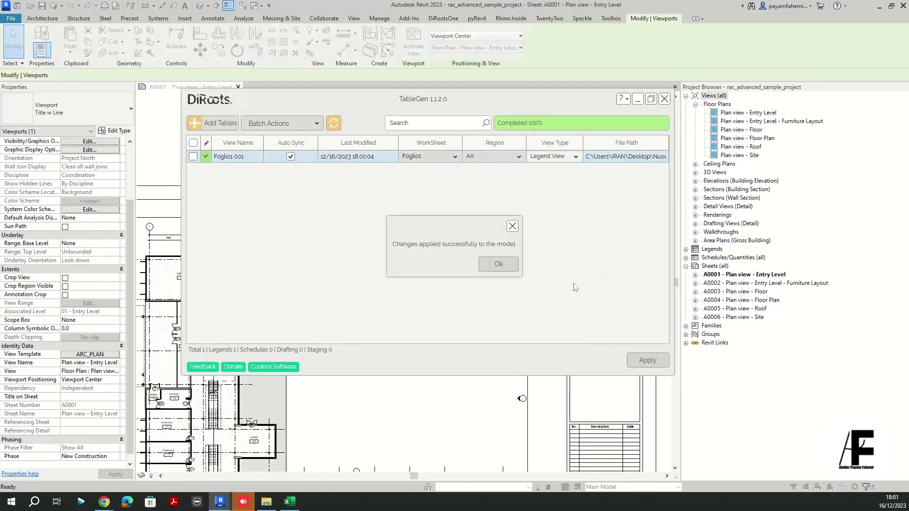
pyautogui.click(498, 265)
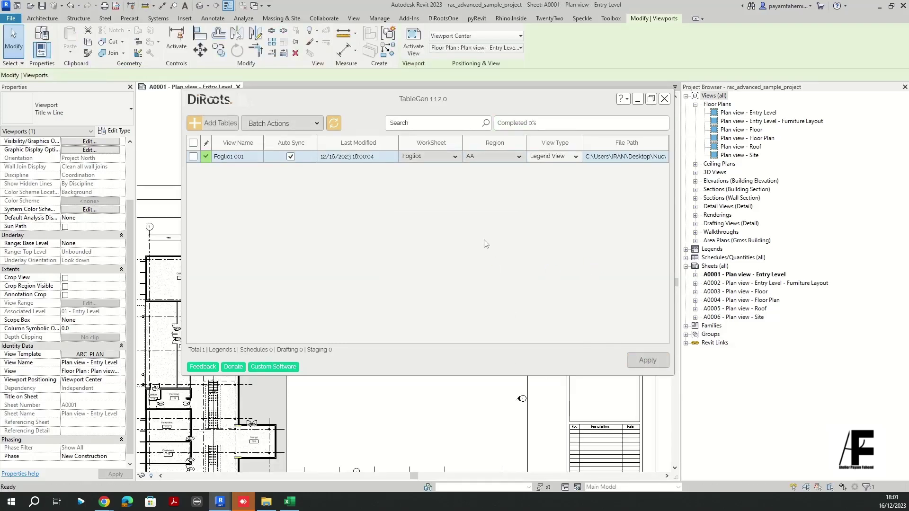
# Step: Close TableGen and open the Foglio1 001 legend from Legends to inspect the table
pyautogui.click(664, 100)
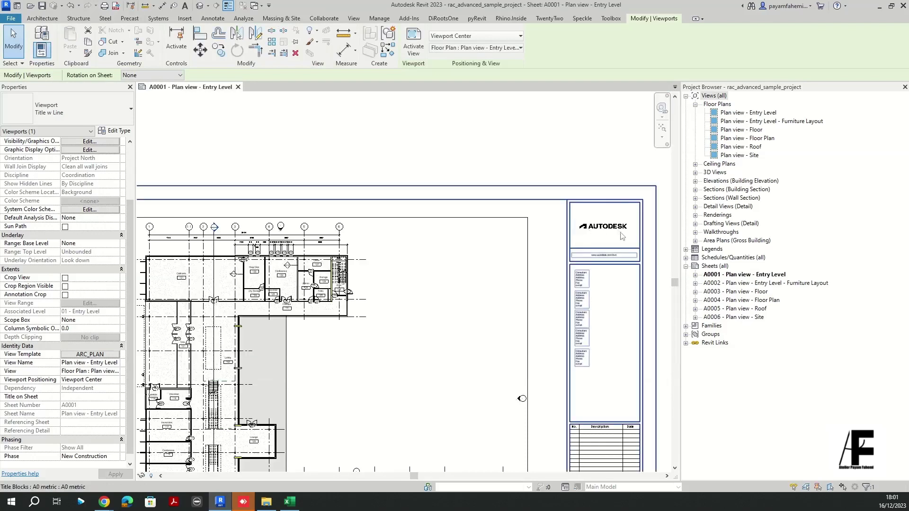
pyautogui.click(686, 249)
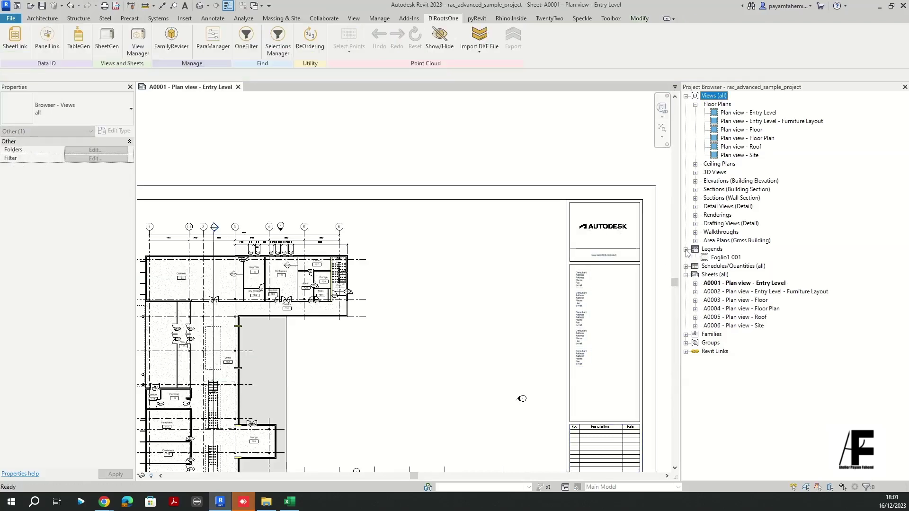
pyautogui.click(728, 258)
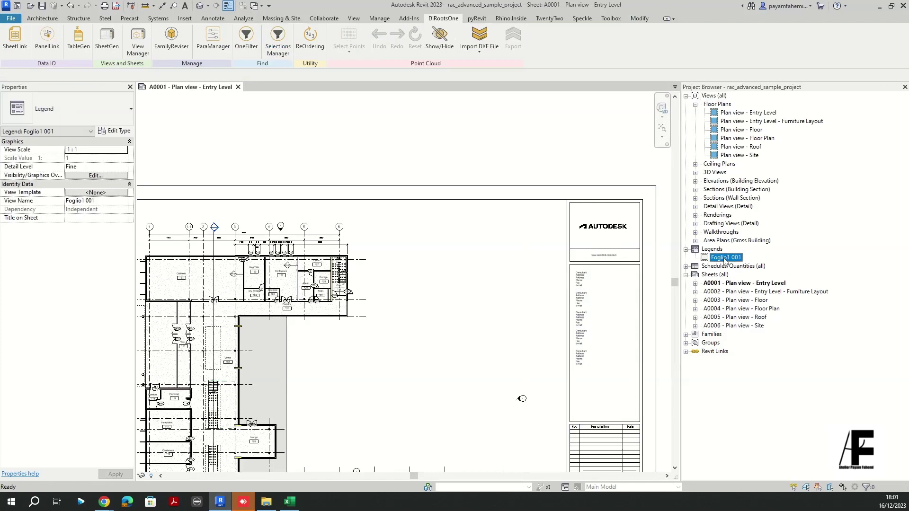
pyautogui.doubleClick(726, 258)
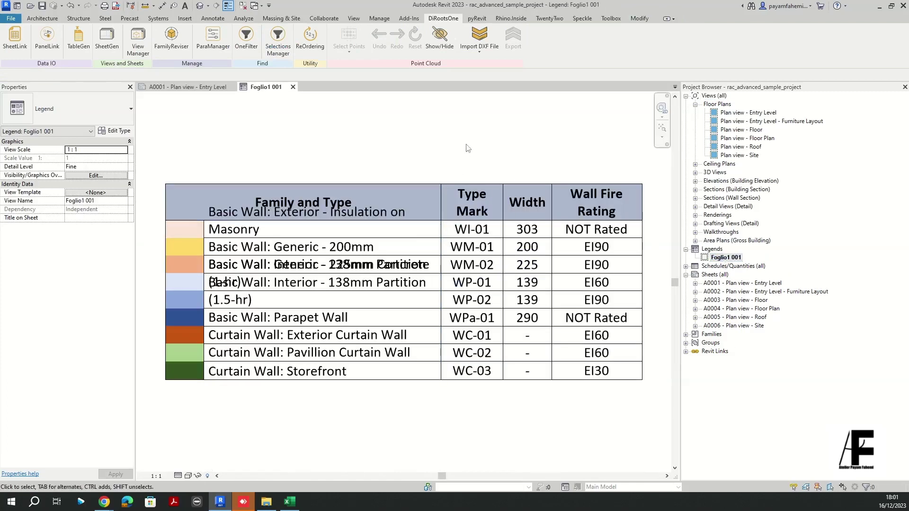
pyautogui.scroll(-1, 310, 145)
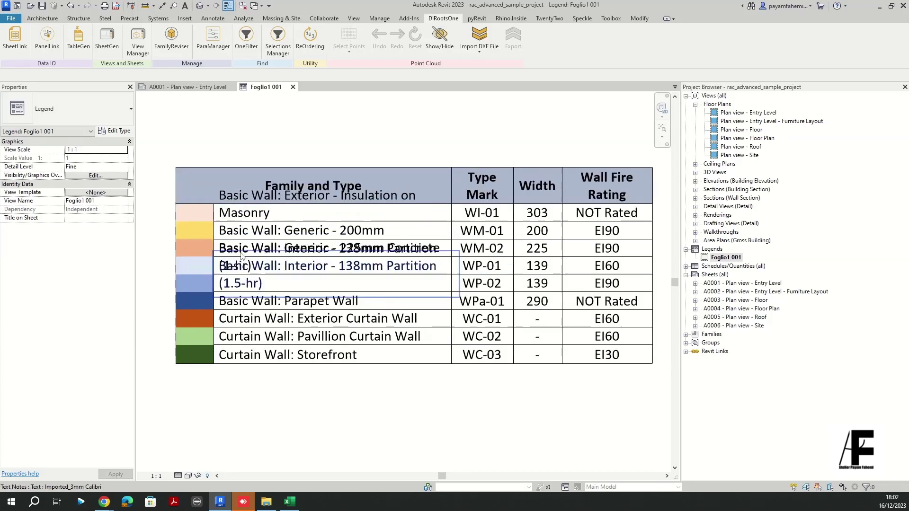
pyautogui.scroll(1, 268, 253)
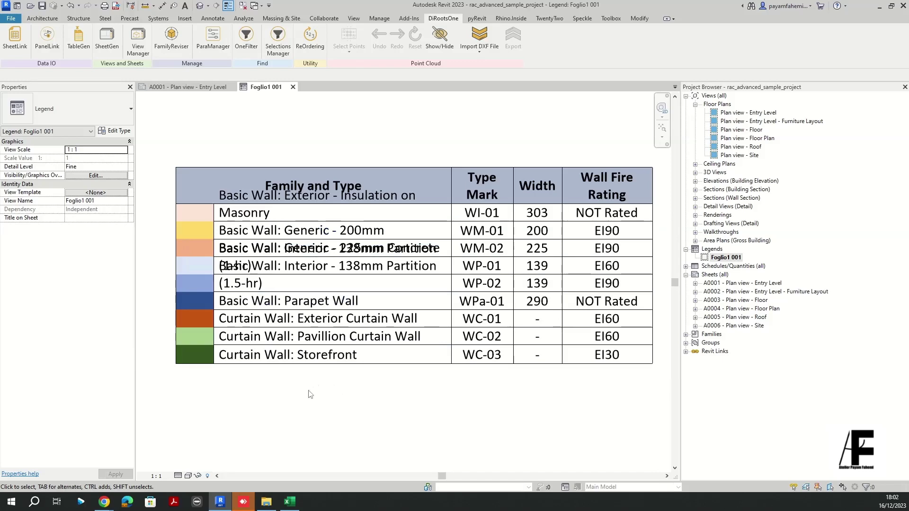
# Step: Widen Excel columns B through E so wall names fit, then save and minimise Excel
pyautogui.click(290, 502)
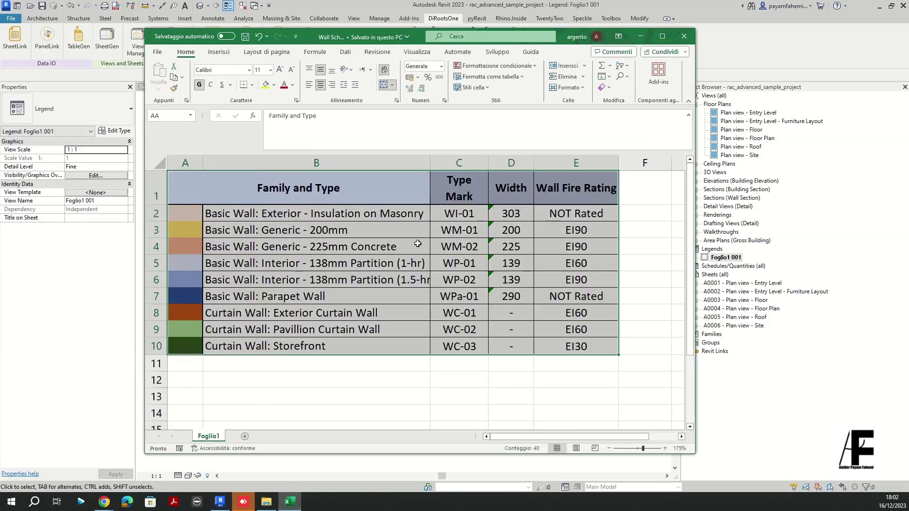
pyautogui.click(439, 388)
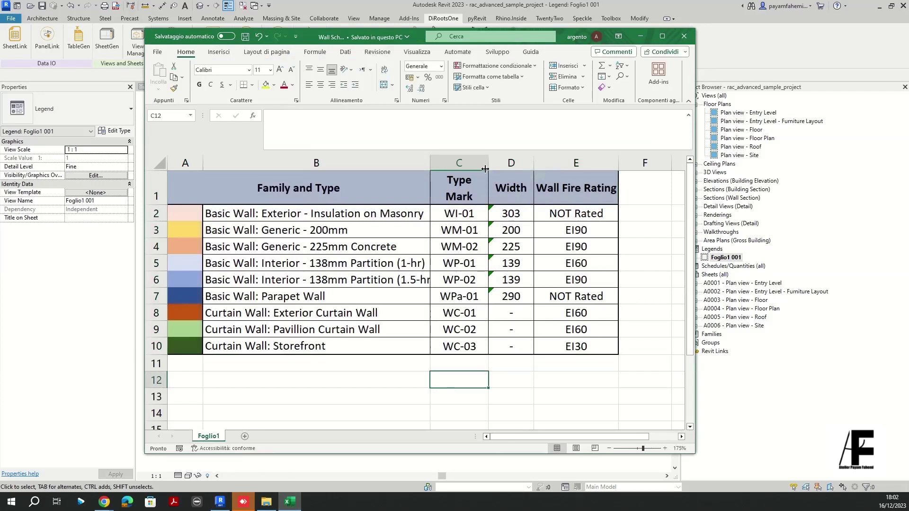
pyautogui.moveTo(487, 163); pyautogui.dragTo(566, 162)
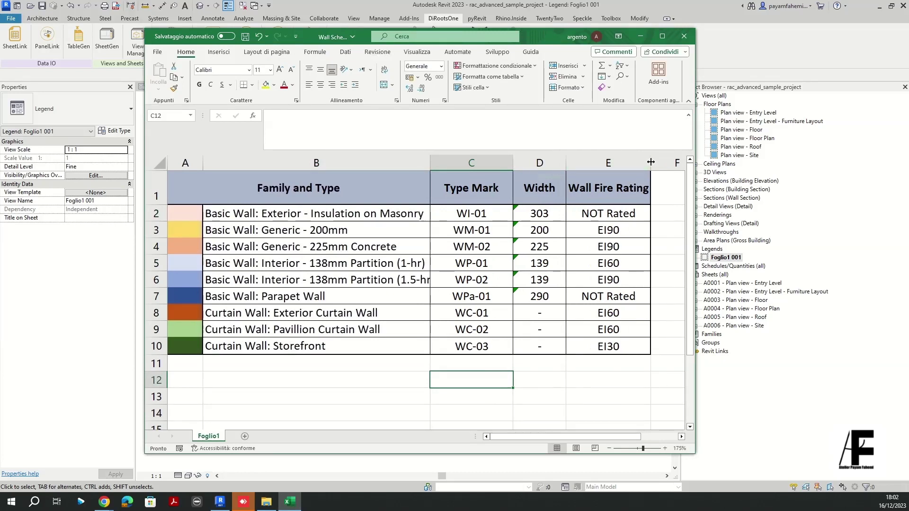
pyautogui.moveTo(650, 163); pyautogui.dragTo(671, 167)
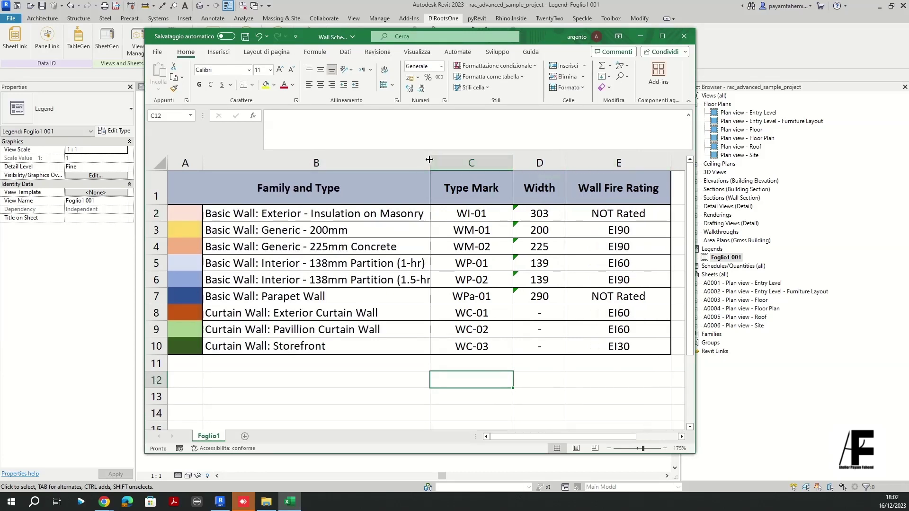
pyautogui.moveTo(429, 164); pyautogui.dragTo(475, 162)
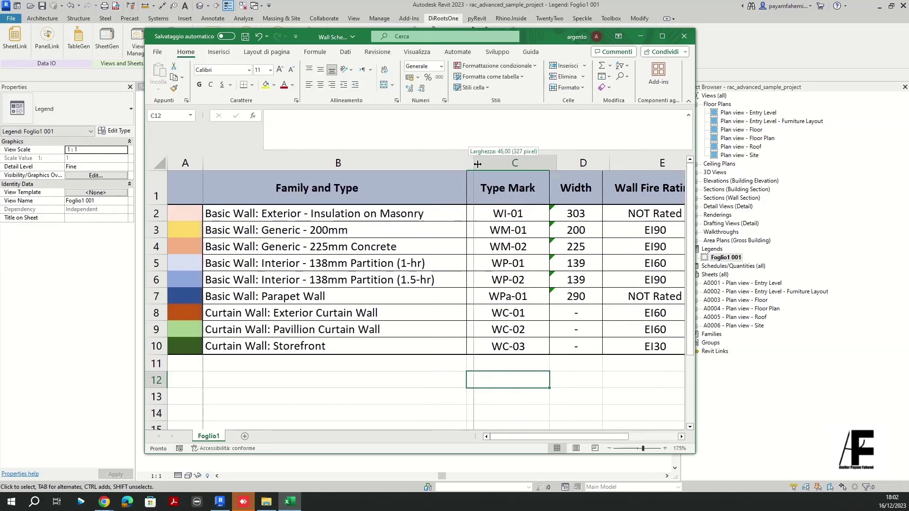
pyautogui.click(432, 156)
pyautogui.click(336, 394)
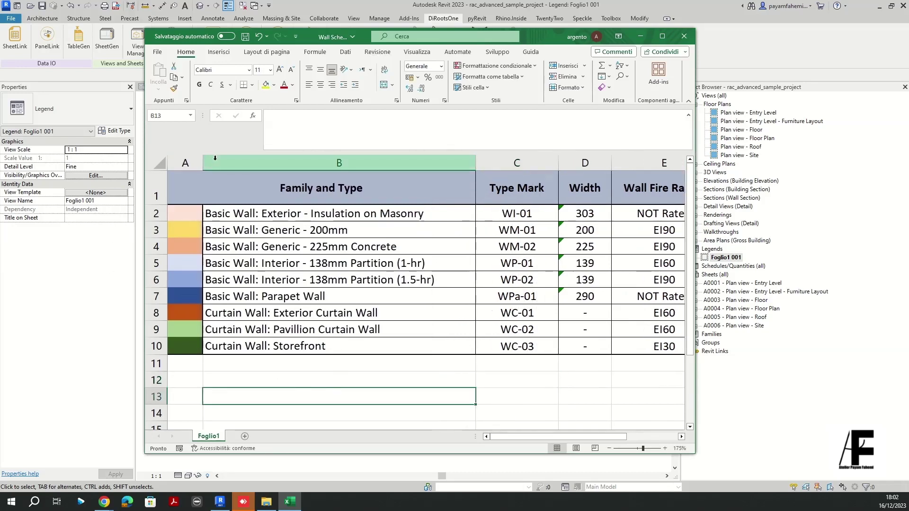
pyautogui.click(245, 36)
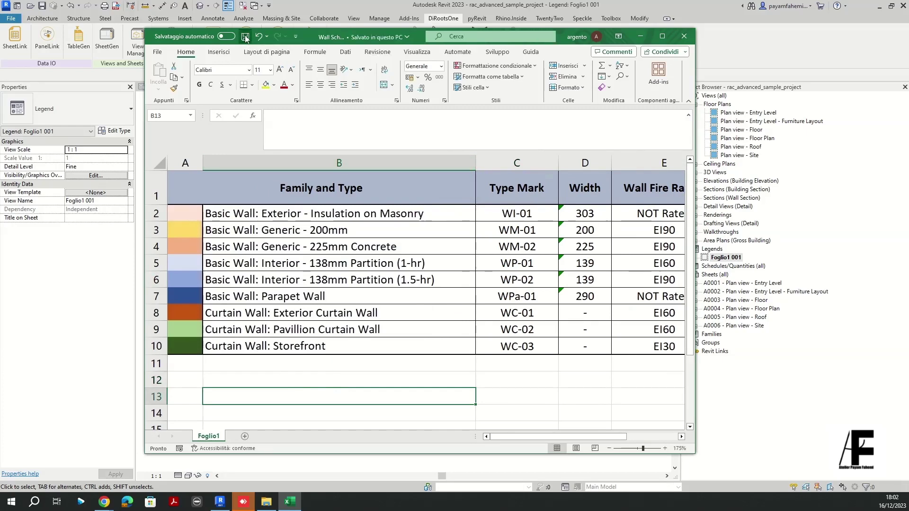
pyautogui.click(641, 37)
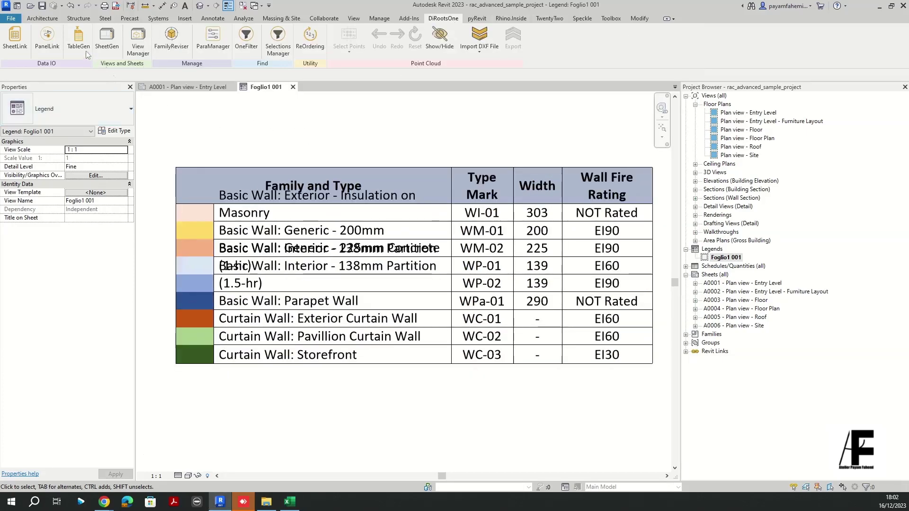
# Step: Reopen TableGen and mark Foglio1 001 to be updated from Excel
pyautogui.click(79, 39)
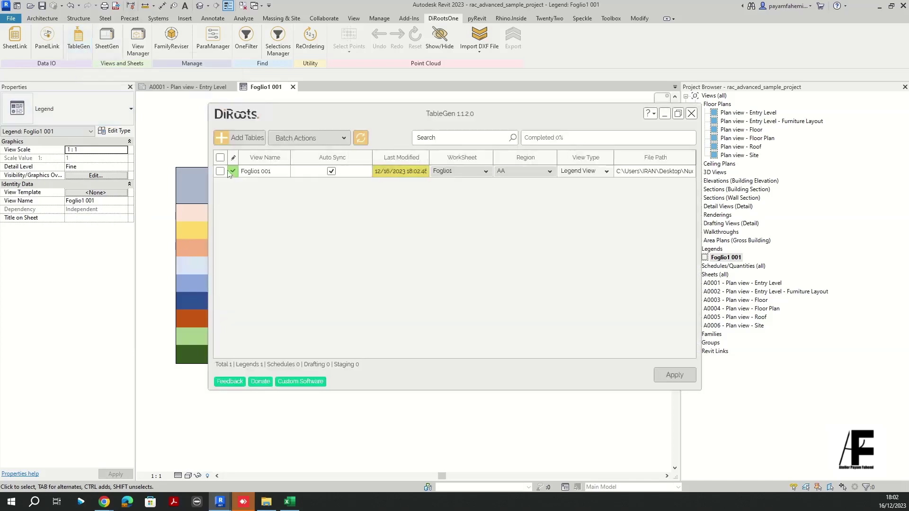
pyautogui.click(219, 171)
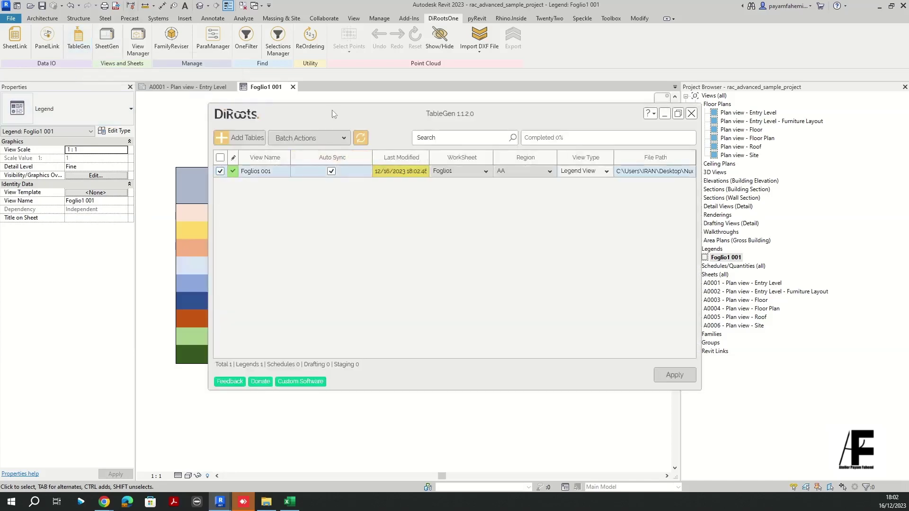
pyautogui.moveTo(400, 110); pyautogui.dragTo(368, 112)
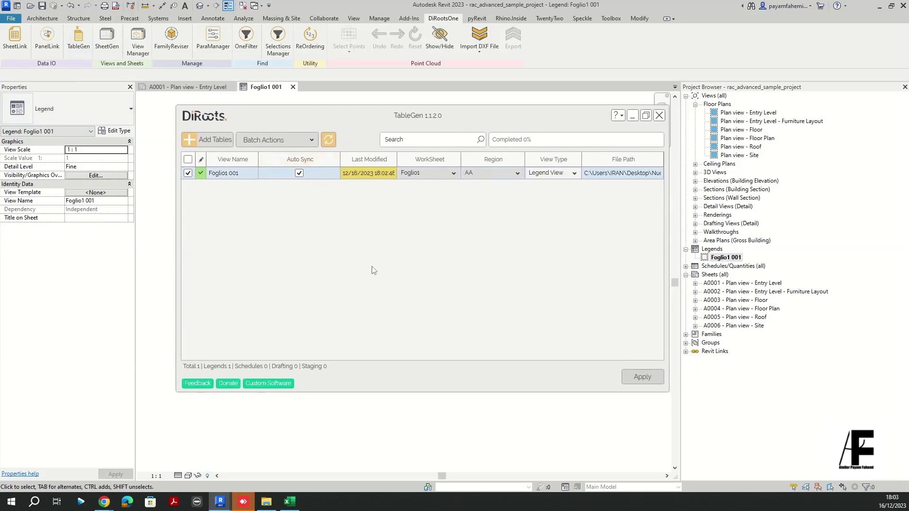
pyautogui.click(313, 142)
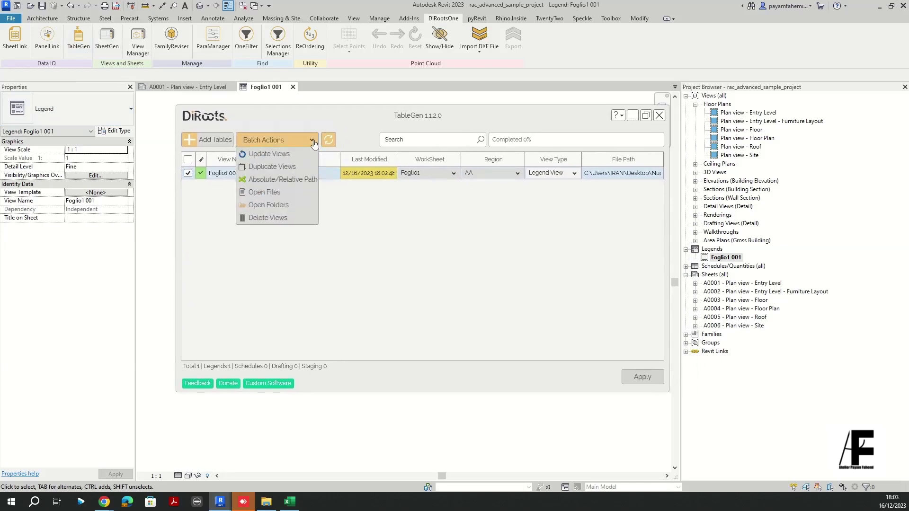
pyautogui.click(280, 155)
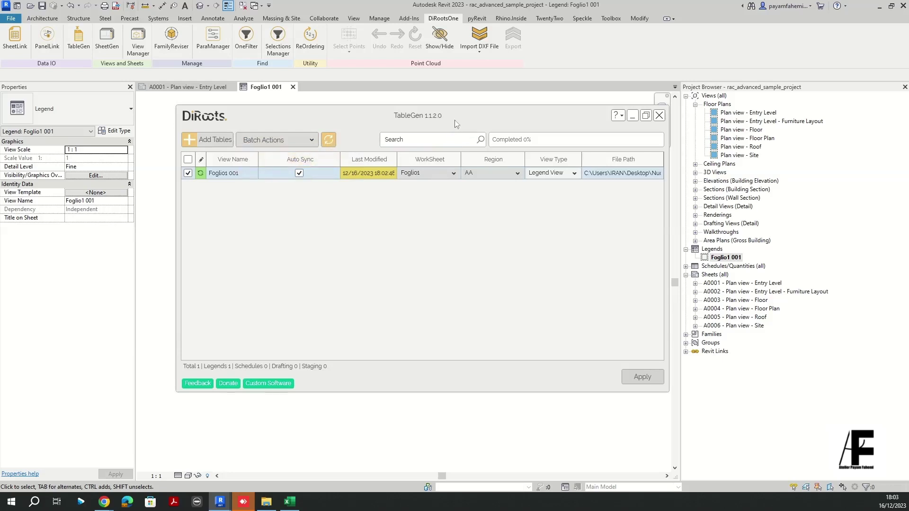
# Step: Apply the update to the Foglio1 001 legend, confirm it, and close TableGen
pyautogui.moveTo(456, 116); pyautogui.dragTo(436, 107)
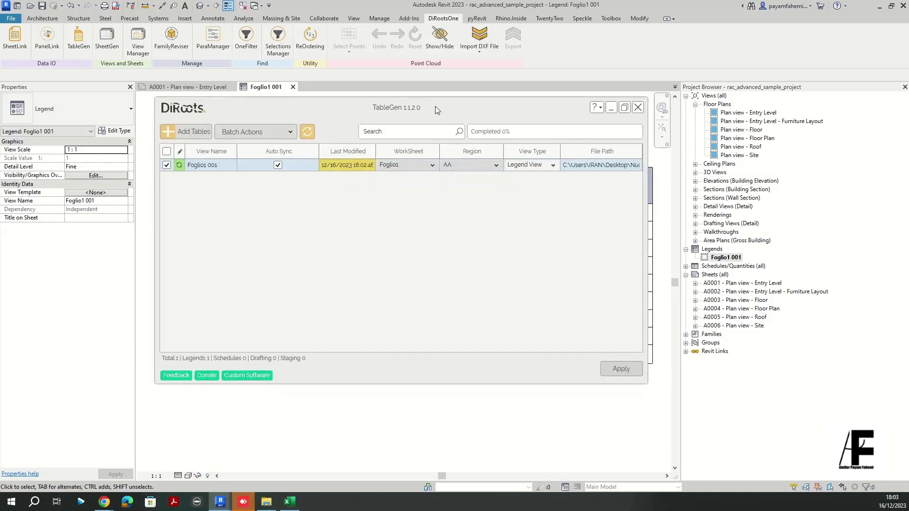
pyautogui.click(288, 137)
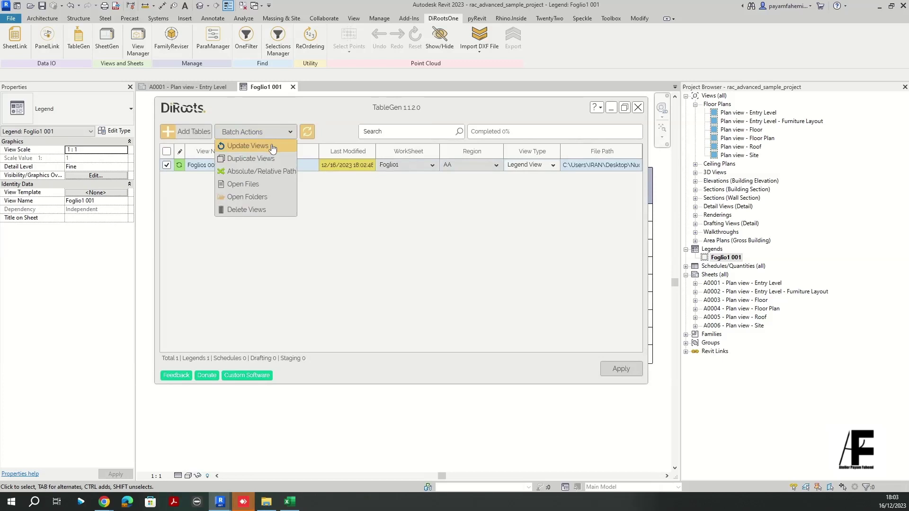
pyautogui.click(272, 146)
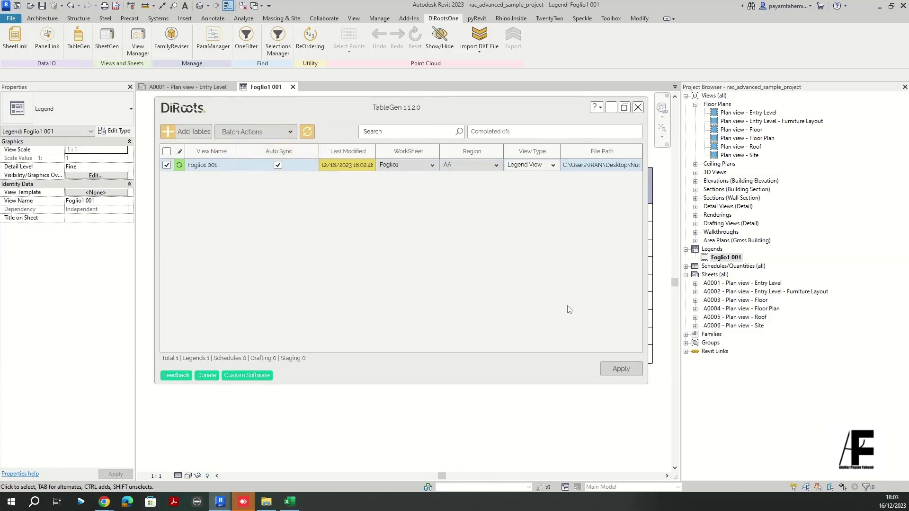
pyautogui.click(620, 369)
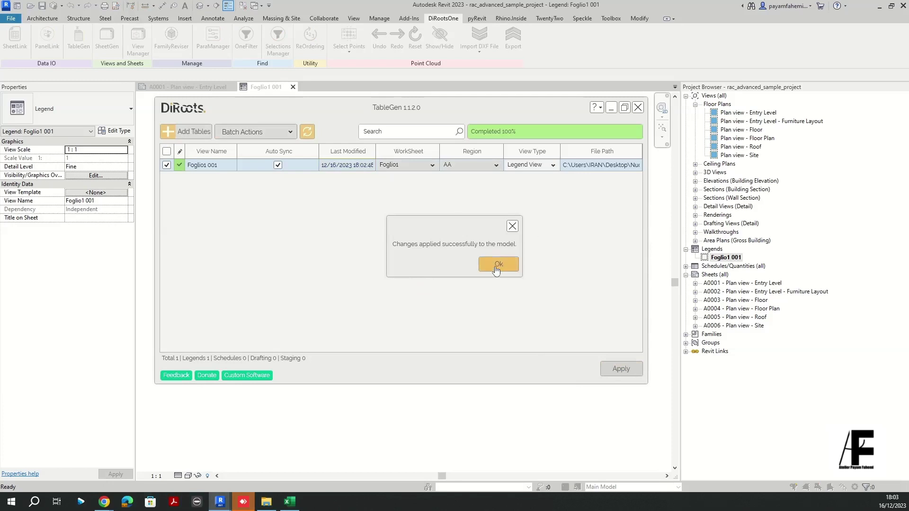
pyautogui.click(497, 268)
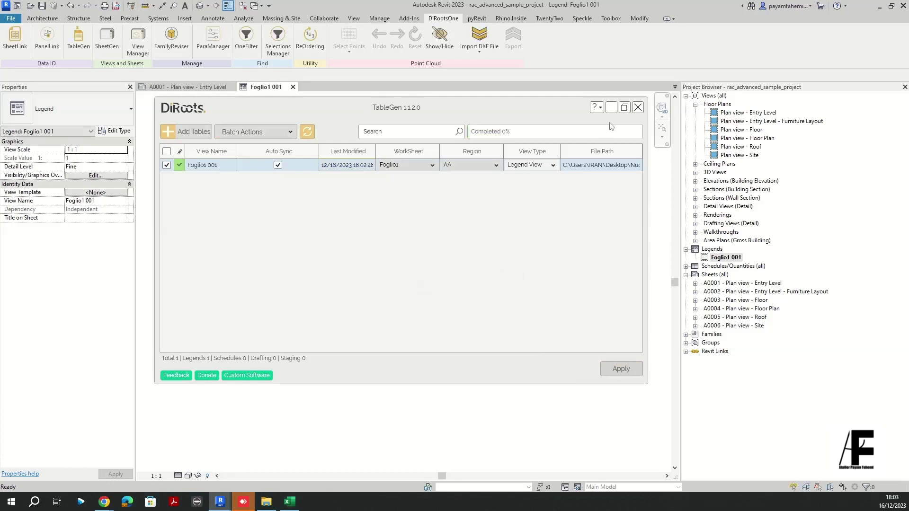
pyautogui.click(638, 108)
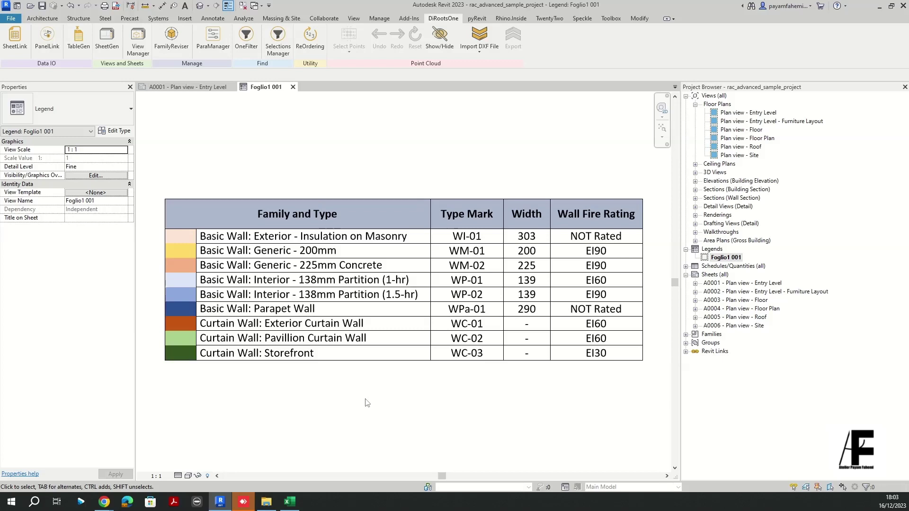
# Step: Rename legend Foglio1 001 to 'Wall schedule' in the Project Browser
pyautogui.rightClick(726, 258)
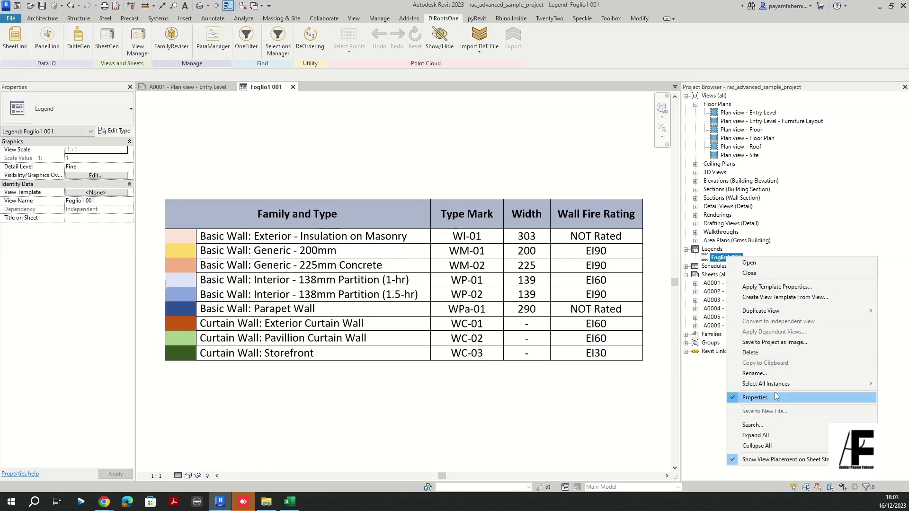
pyautogui.click(755, 374)
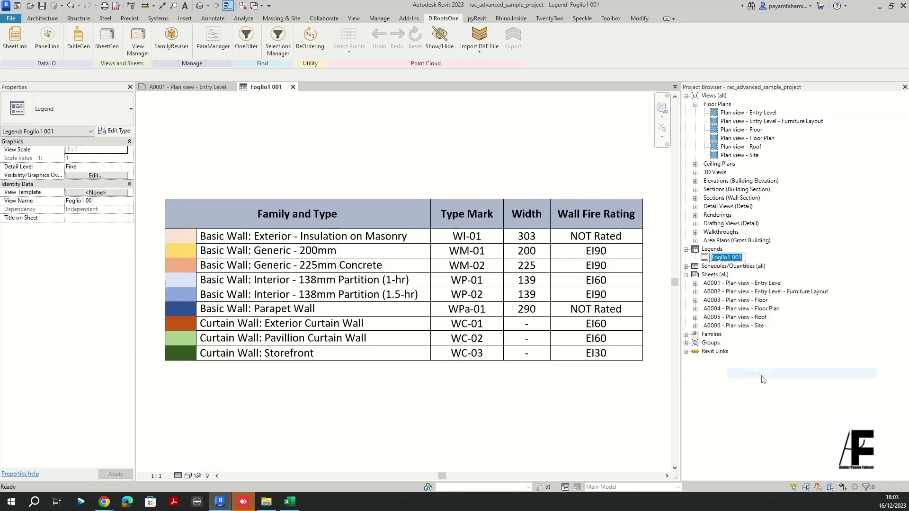
pyautogui.write('Wall')
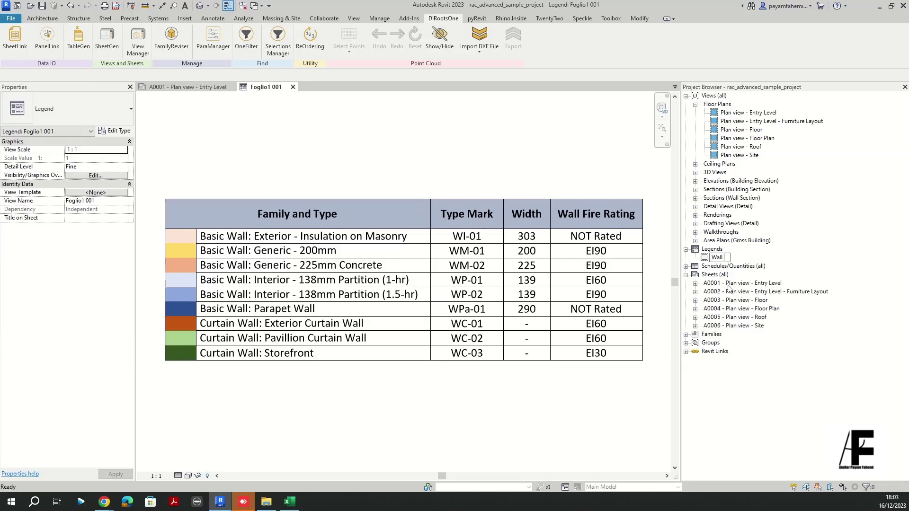
pyautogui.write(' schedule')
pyautogui.press('Return')
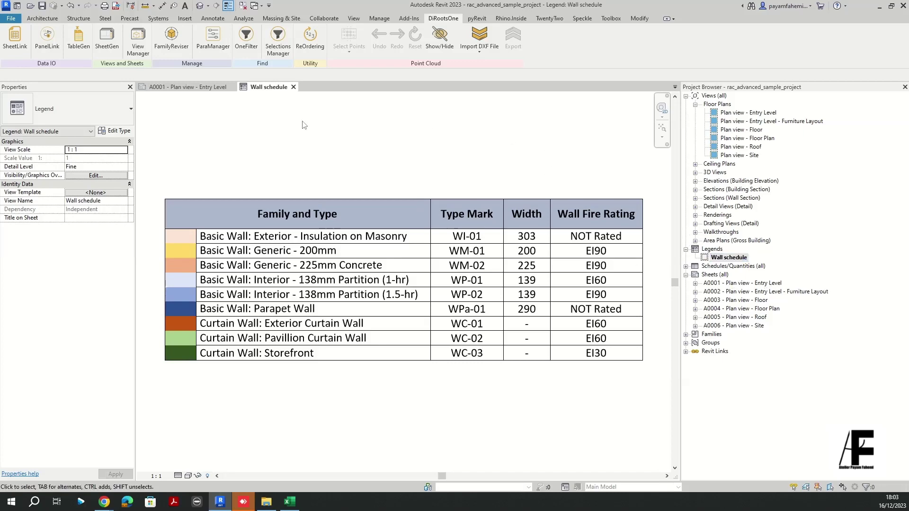
# Step: Close the Wall schedule legend view and return to sheet A0001
pyautogui.click(294, 87)
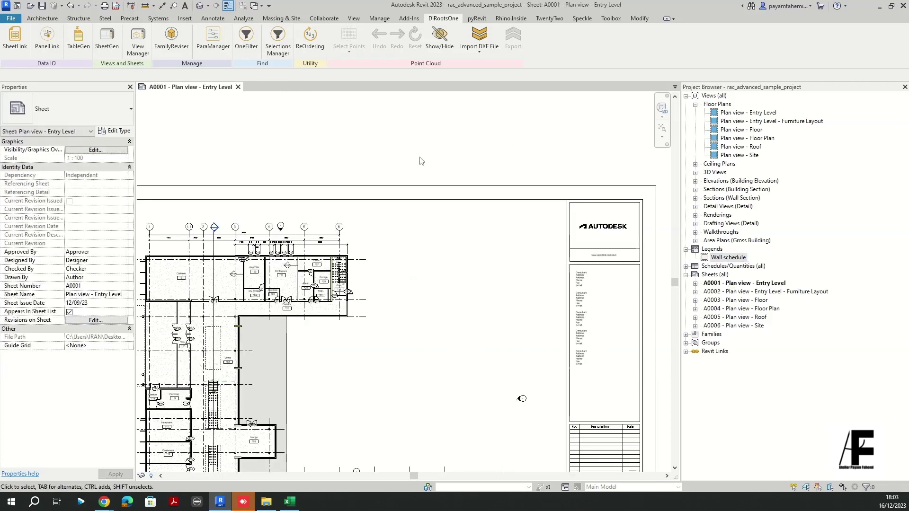
pyautogui.scroll(-2, 457, 148)
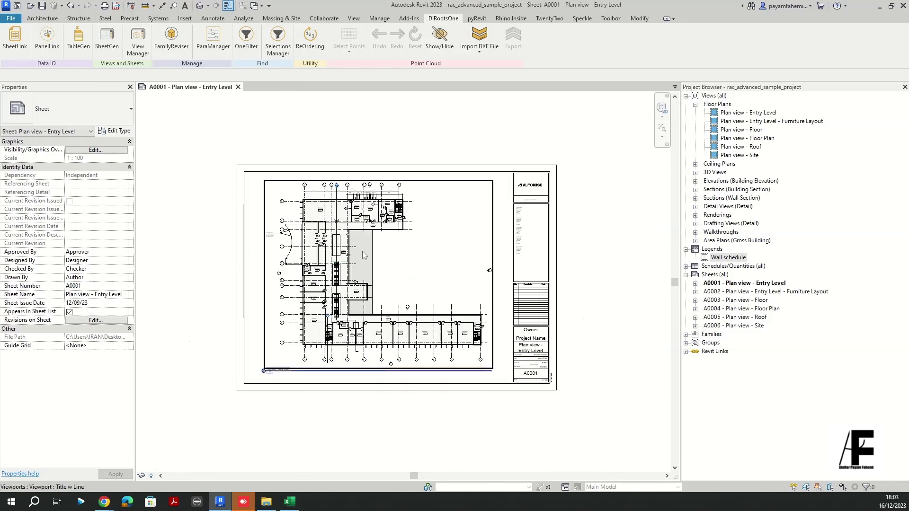
pyautogui.scroll(1, 410, 212)
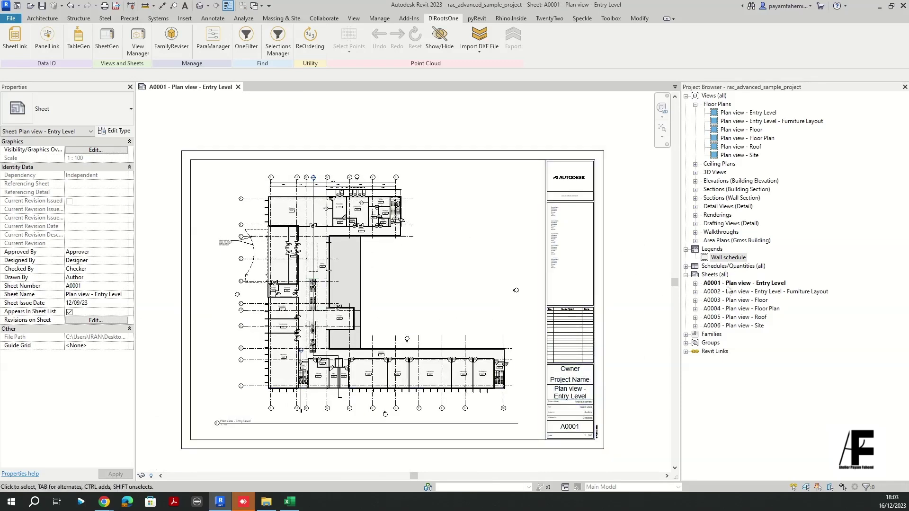
pyautogui.click(720, 259)
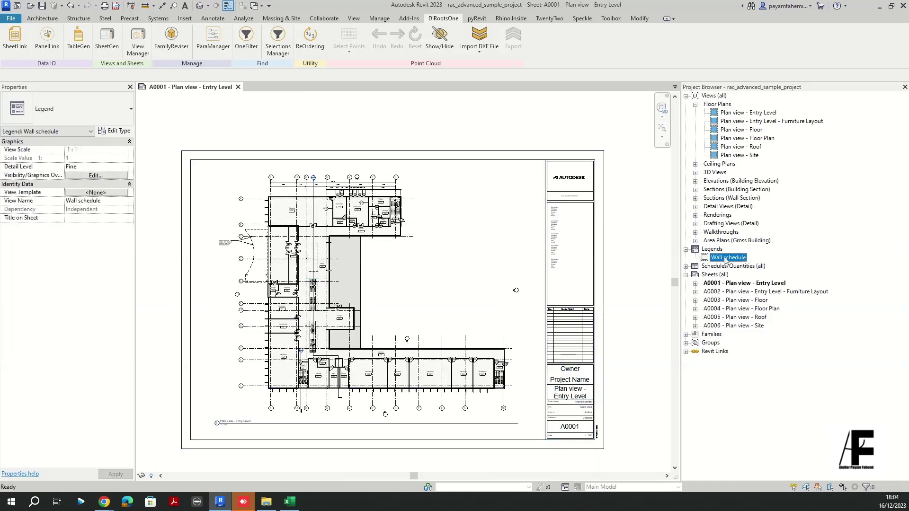
pyautogui.click(625, 283)
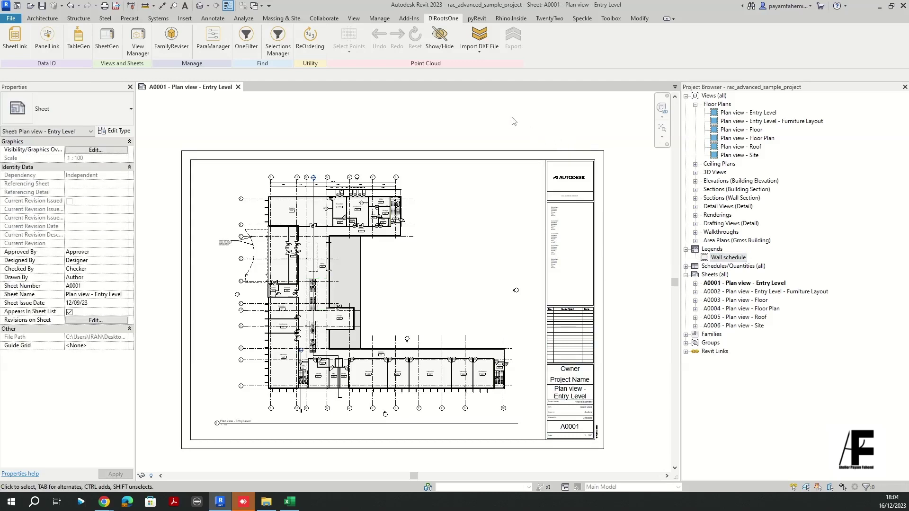
# Step: Place the Wall Schedule legend on sheets A0001–A0006 with pyRevit's Add Views to Sheets
pyautogui.click(476, 18)
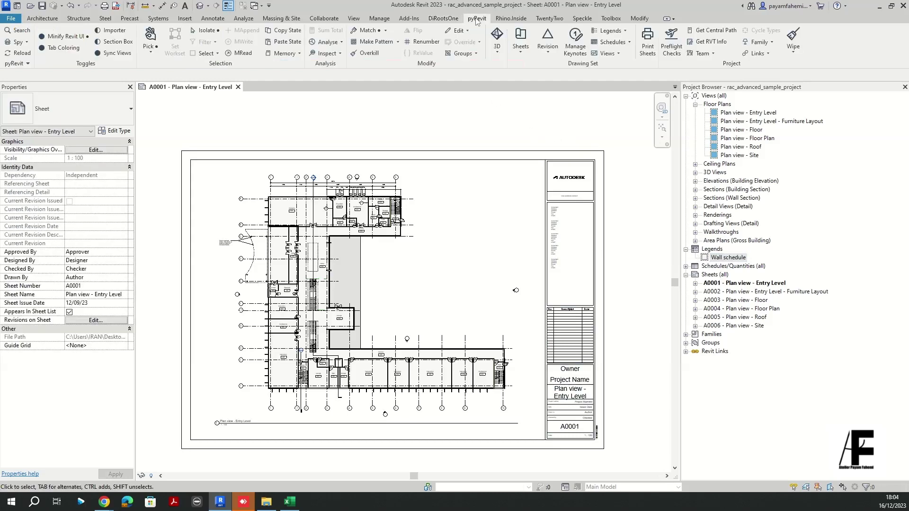
pyautogui.click(606, 53)
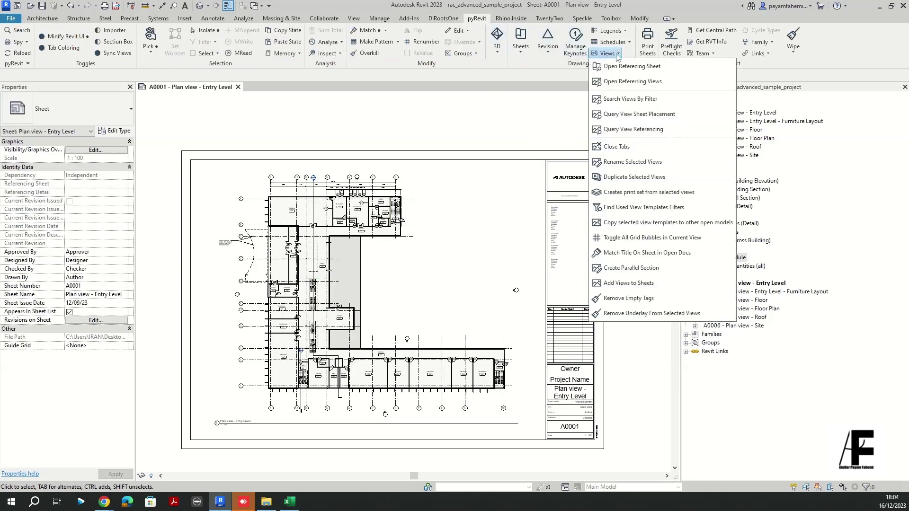
pyautogui.click(649, 284)
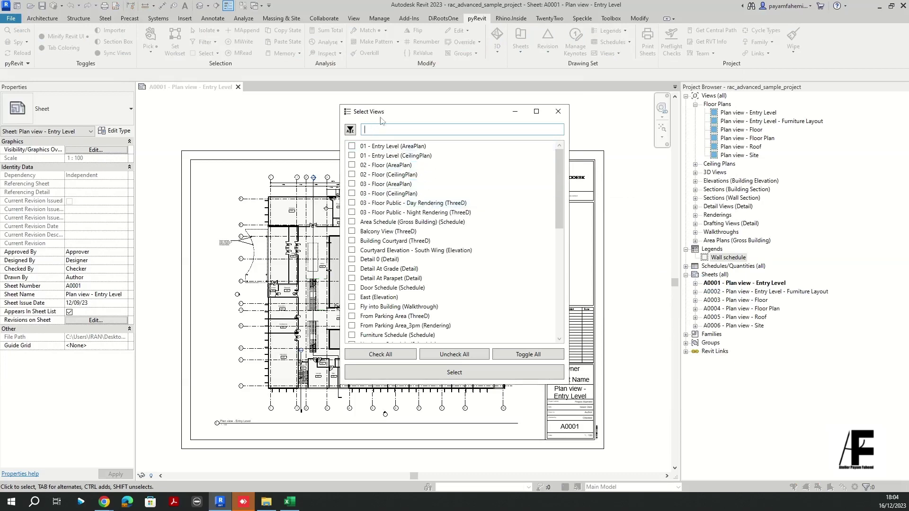
pyautogui.moveTo(391, 121); pyautogui.dragTo(379, 112)
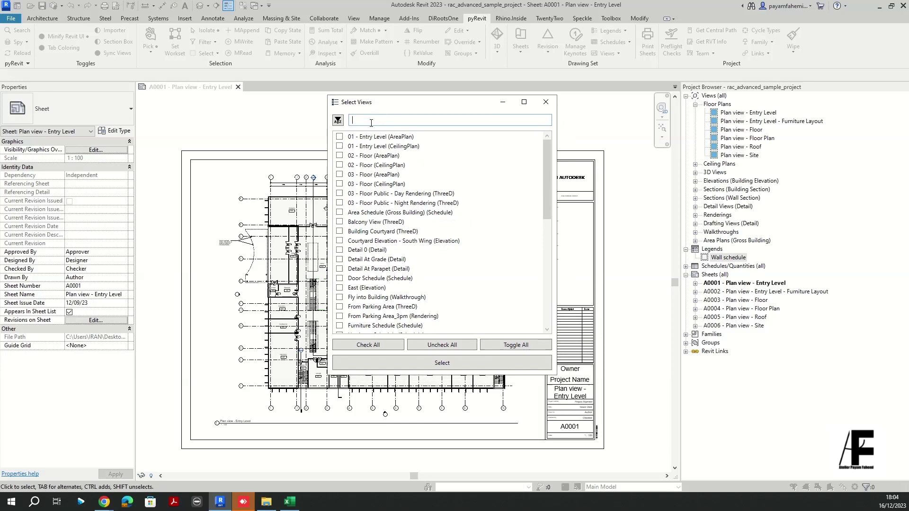
pyautogui.write('Wall')
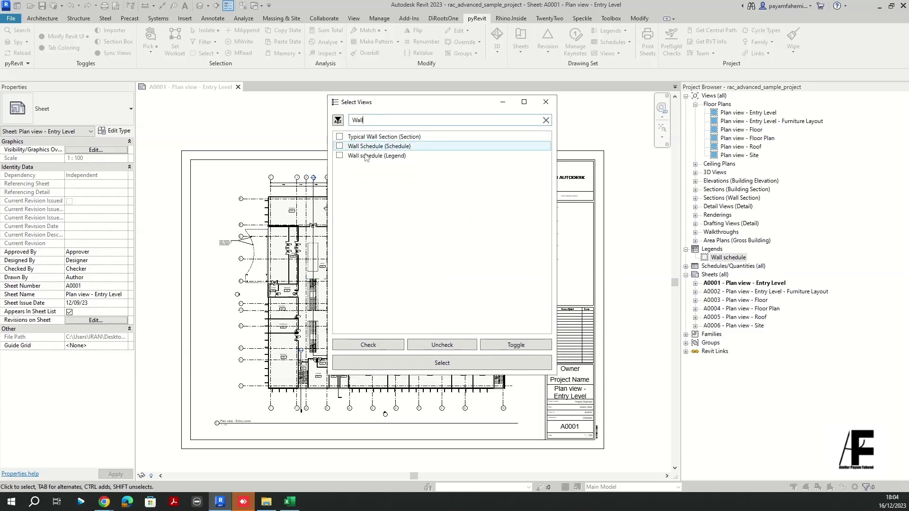
pyautogui.click(446, 367)
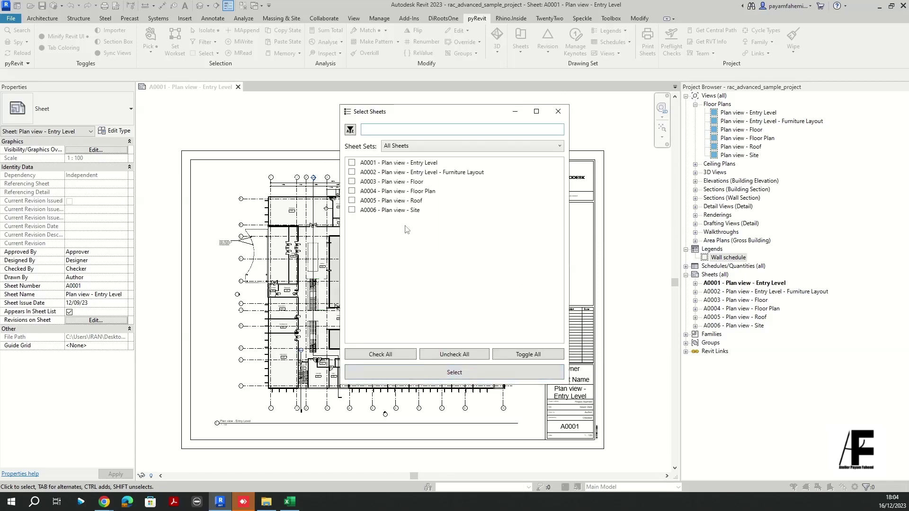
pyautogui.click(351, 164)
pyautogui.click(352, 172)
pyautogui.click(352, 182)
pyautogui.click(352, 192)
pyautogui.click(352, 201)
pyautogui.click(467, 375)
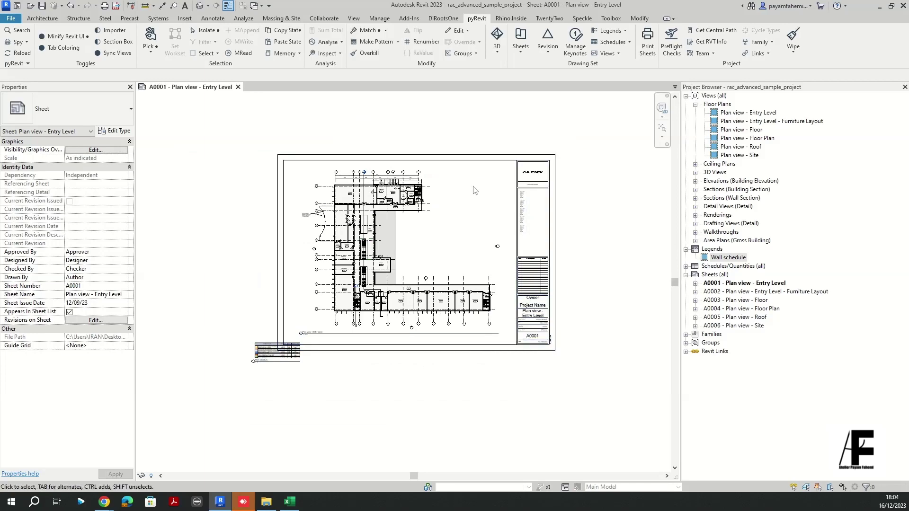
# Step: Inspect the Wall schedule legend on sheets A0002 through A0006, then return to A0001
pyautogui.doubleClick(751, 292)
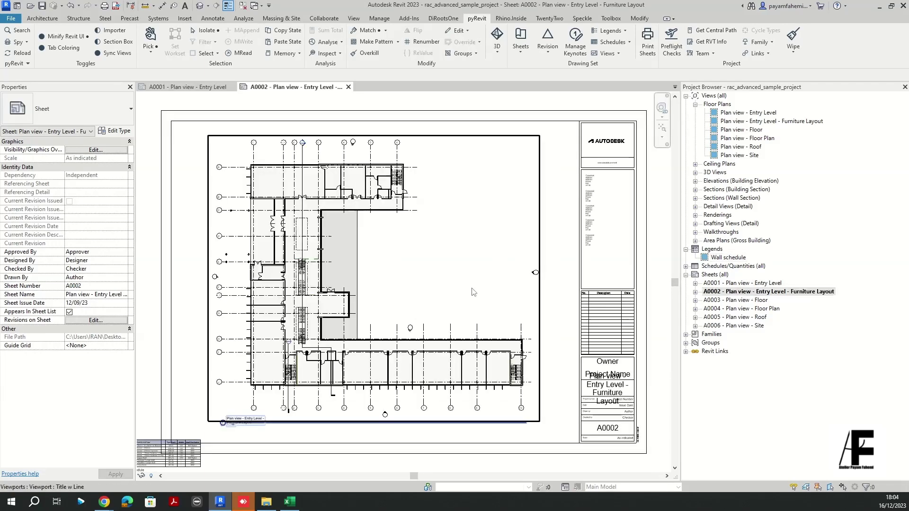
pyautogui.scroll(3, 228, 373)
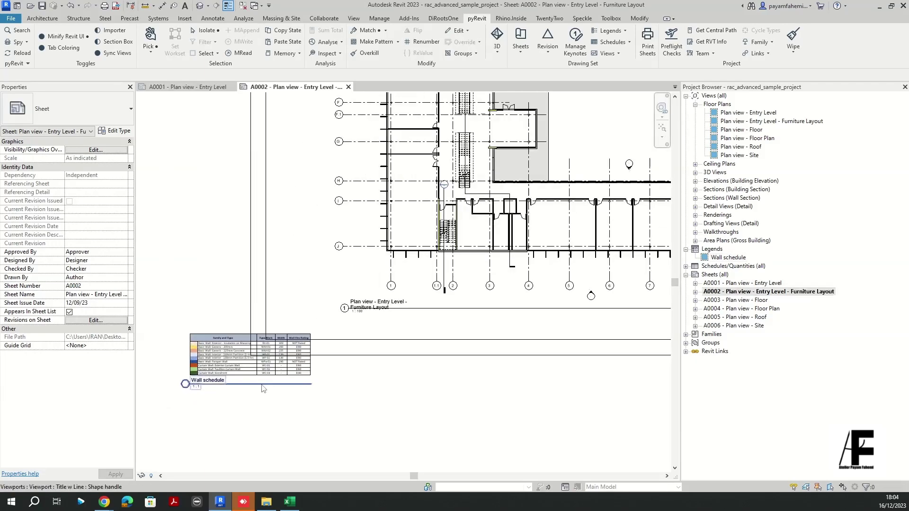
pyautogui.doubleClick(727, 301)
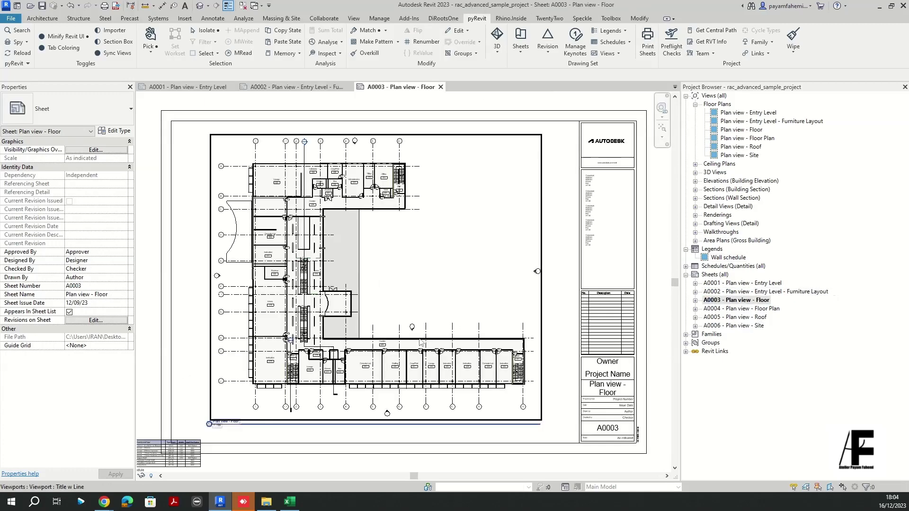
pyautogui.moveTo(137, 471); pyautogui.dragTo(203, 425, button='middle')
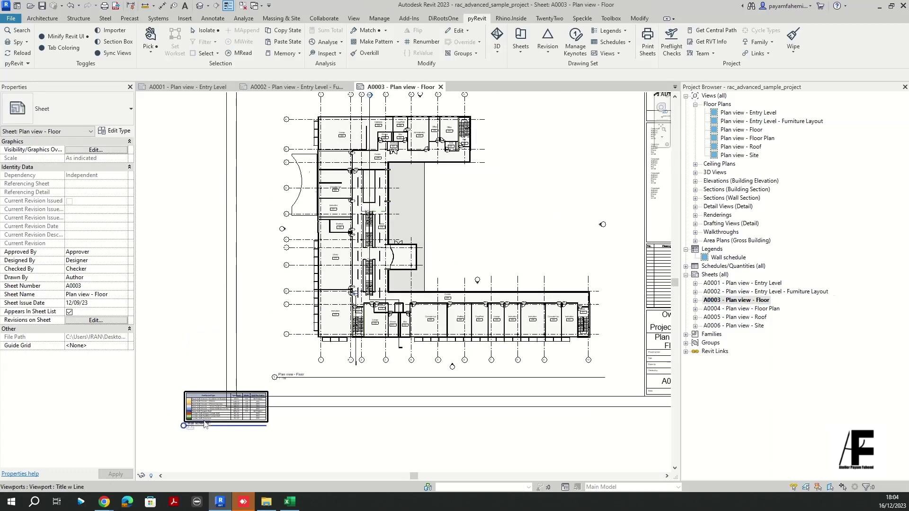
pyautogui.doubleClick(731, 309)
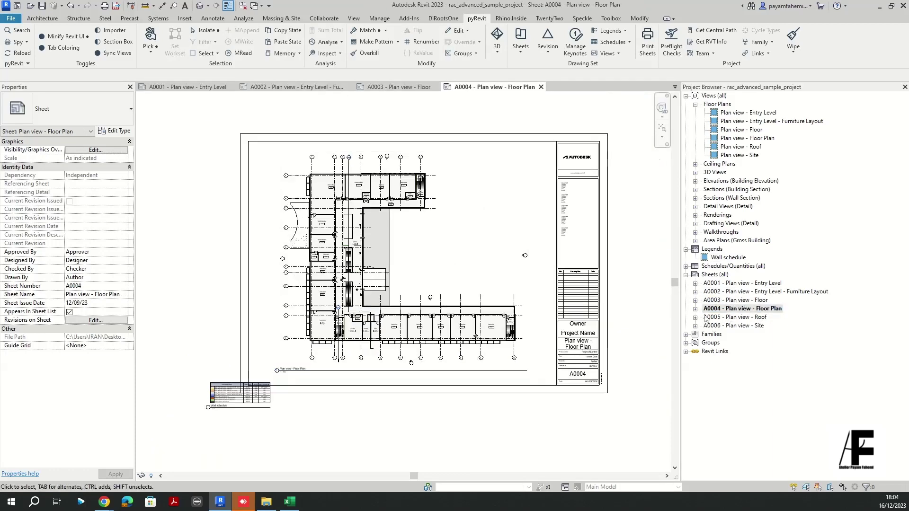
pyautogui.doubleClick(735, 317)
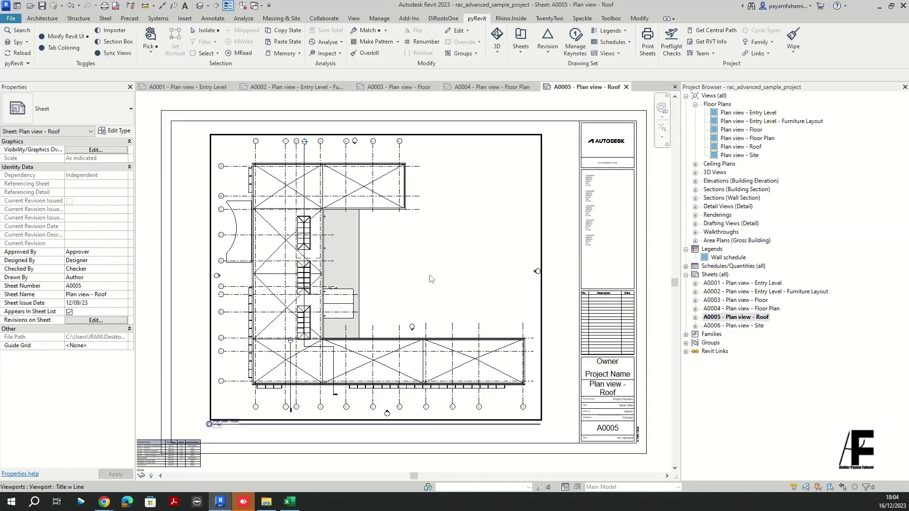
pyautogui.doubleClick(744, 327)
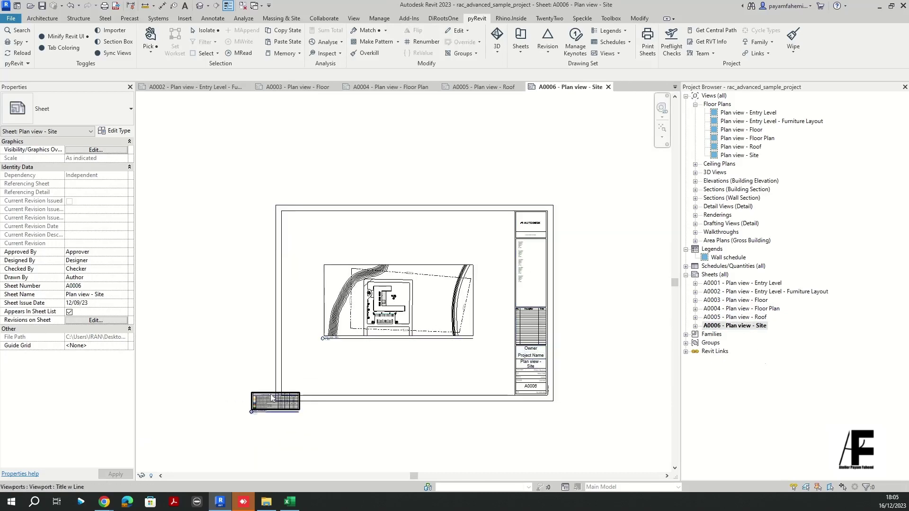
pyautogui.doubleClick(740, 283)
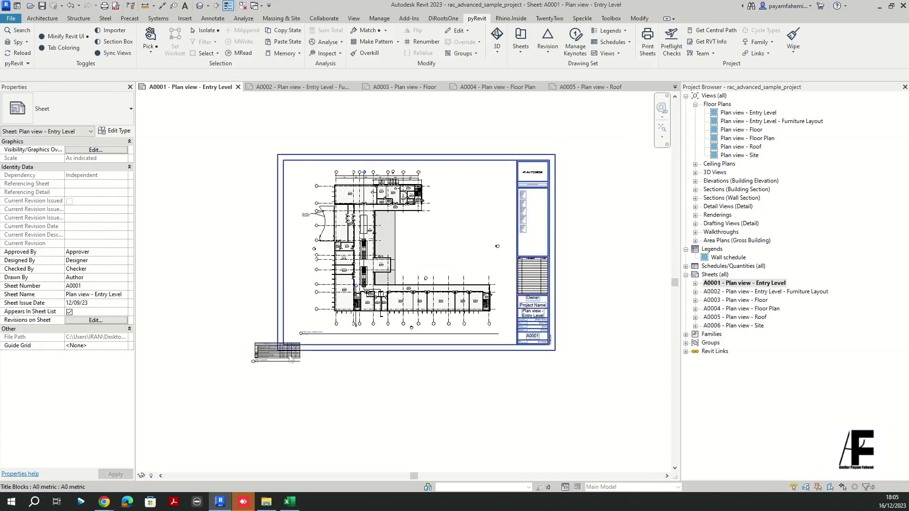
# Step: Move A0001's Wall schedule legend to the top-right corner beside the title block, fine-tuning its position
pyautogui.scroll(1, 279, 358)
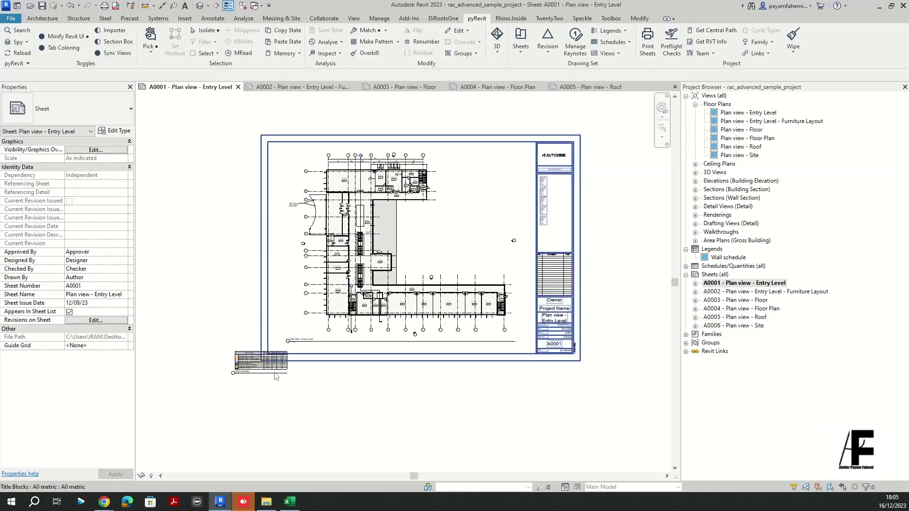
pyautogui.click(244, 356)
pyautogui.scroll(1, 346, 320)
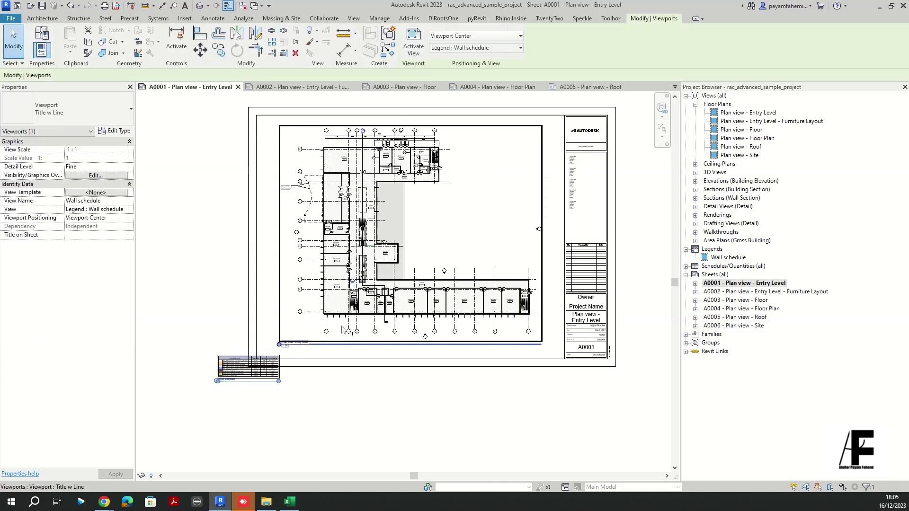
pyautogui.moveTo(264, 363); pyautogui.dragTo(510, 131)
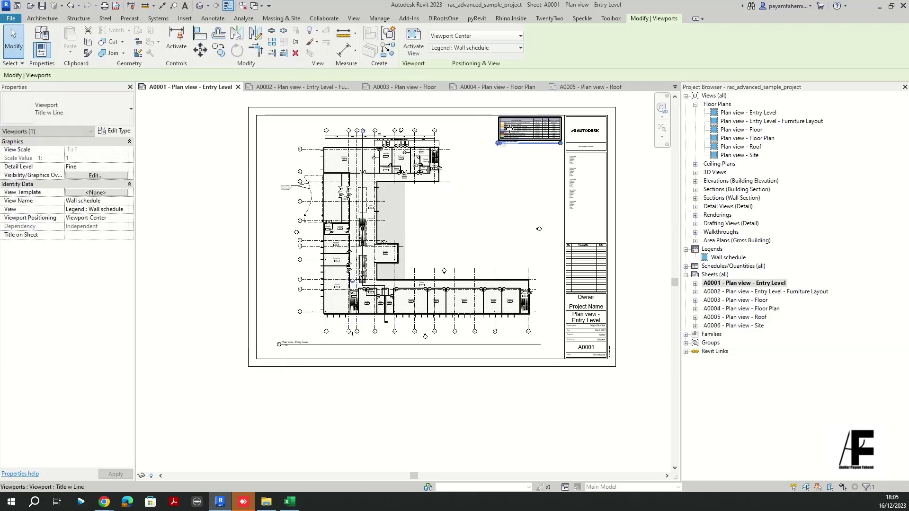
pyautogui.scroll(1, 582, 111)
pyautogui.scroll(2, 583, 114)
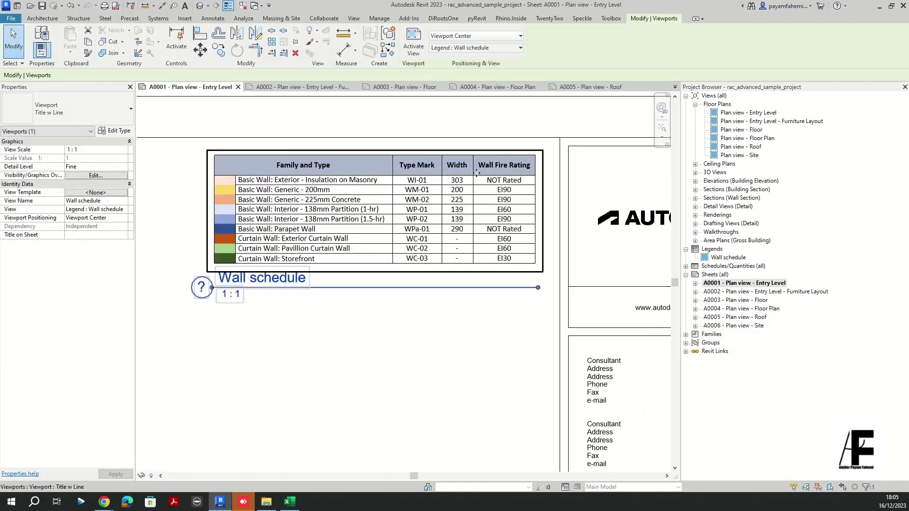
pyautogui.moveTo(476, 180)
pyautogui.mouseDown()
pyautogui.moveTo(487, 170)
pyautogui.moveTo(473, 168)
pyautogui.mouseUp()
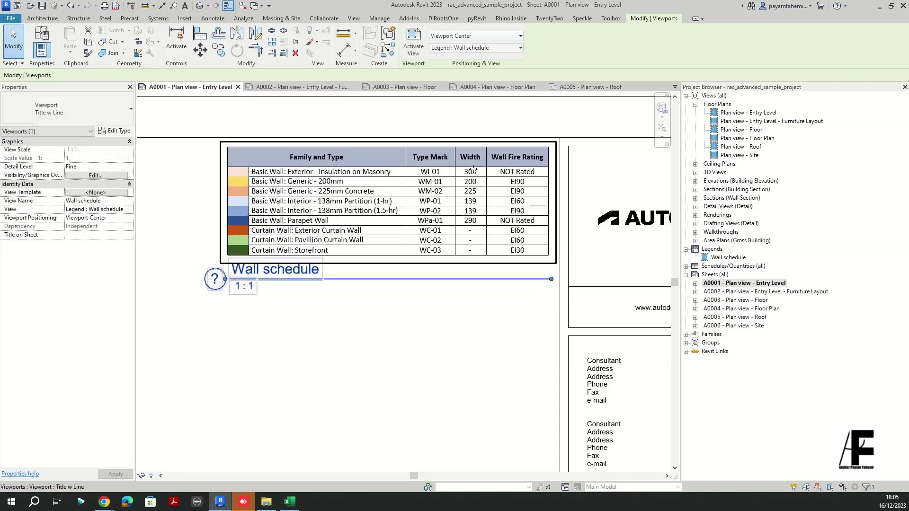
pyautogui.press('Right')
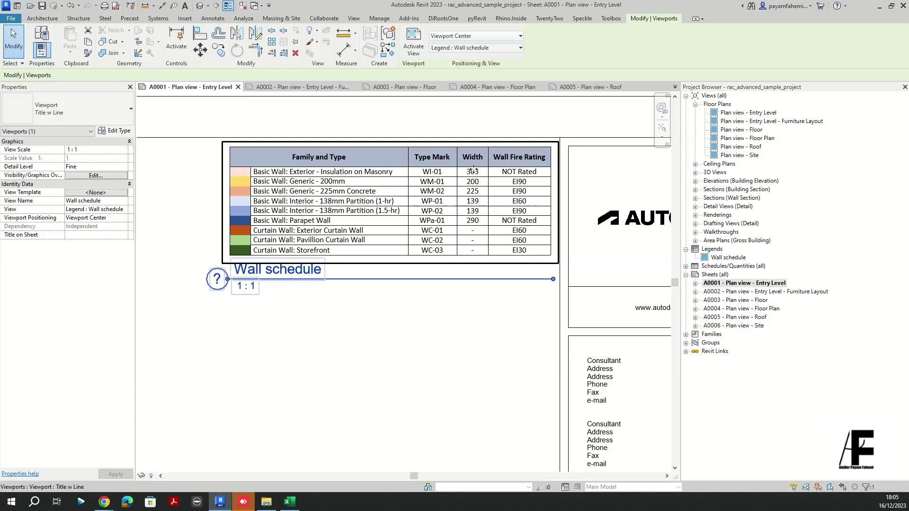
pyautogui.scroll(-2, 427, 213)
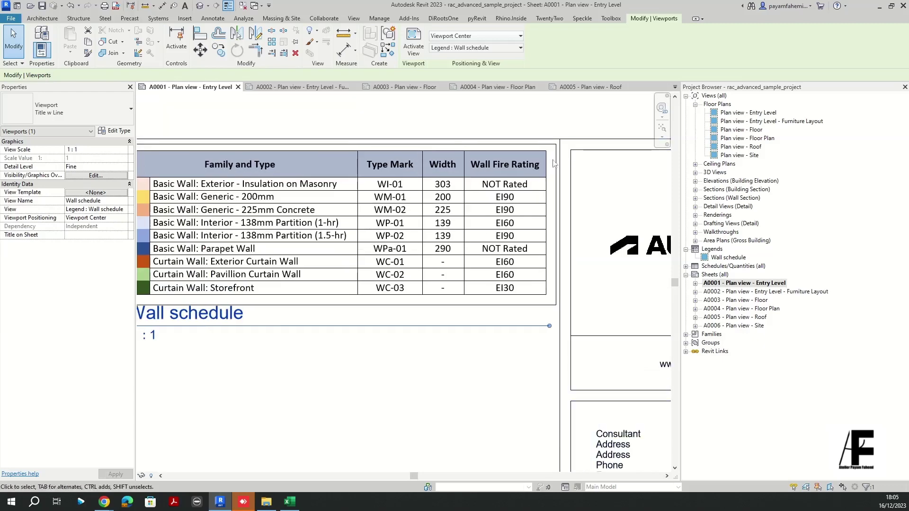
pyautogui.click(463, 284)
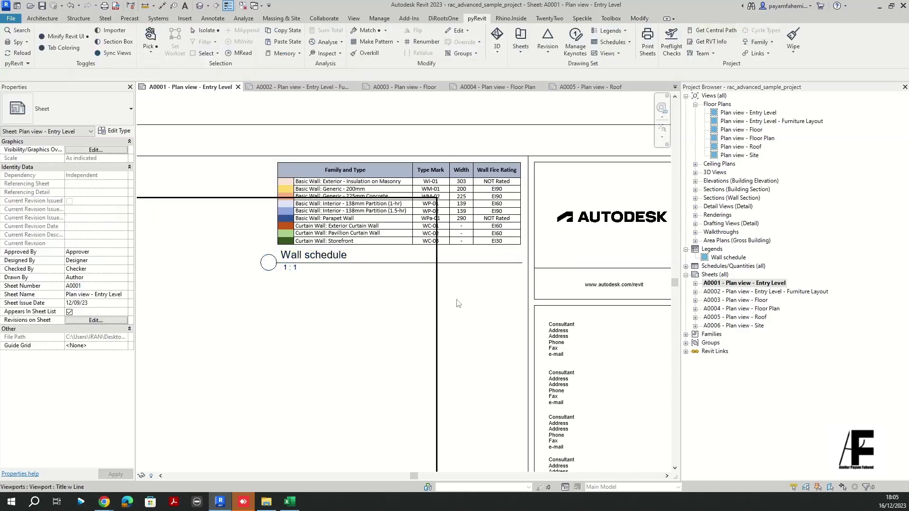
pyautogui.click(279, 88)
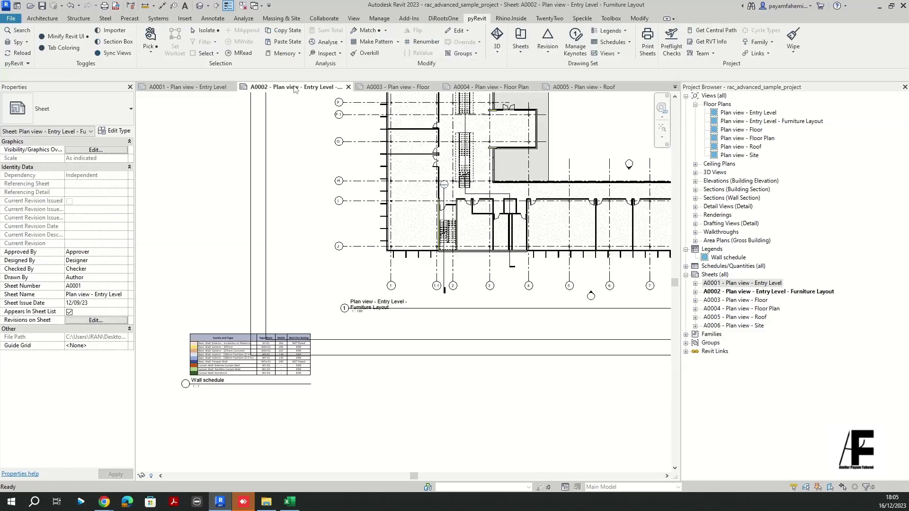
pyautogui.click(191, 89)
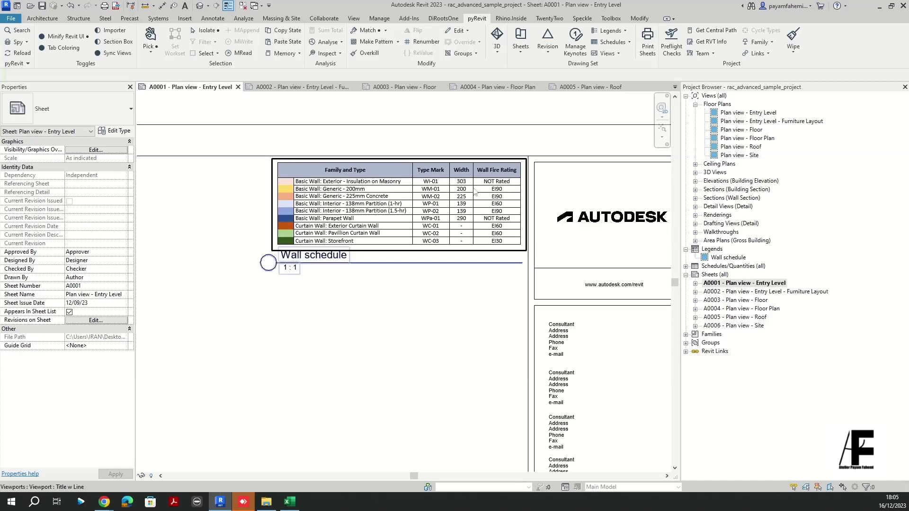
pyautogui.click(301, 88)
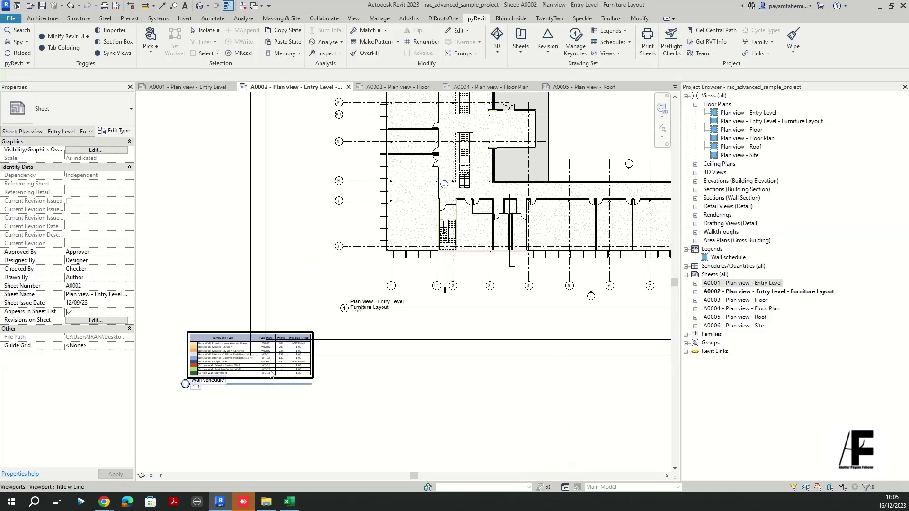
pyautogui.scroll(-2, 221, 375)
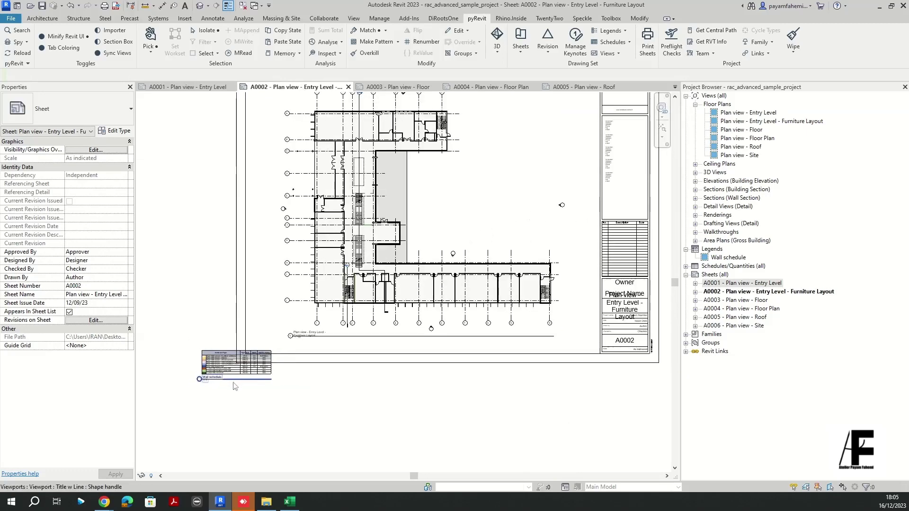
pyautogui.click(187, 87)
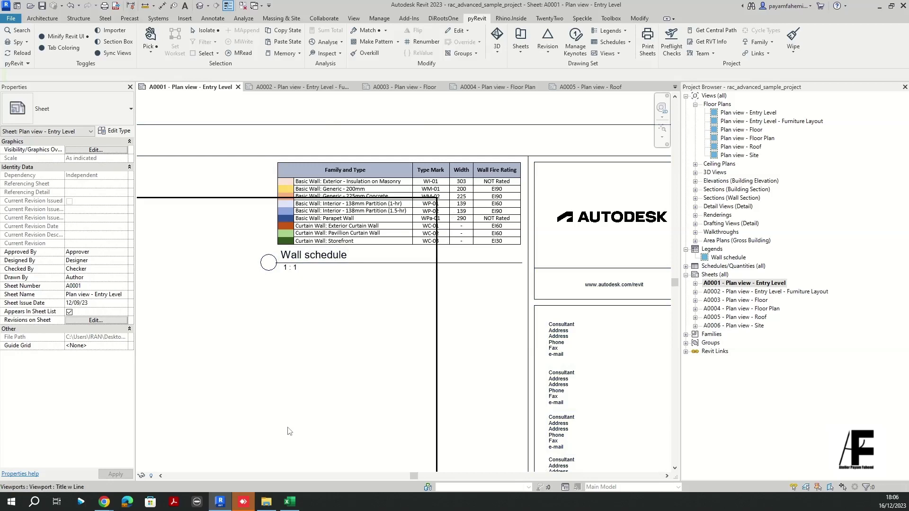
# Step: Check the project folder in File Explorer, then close every sheet view except A0001
pyautogui.click(266, 502)
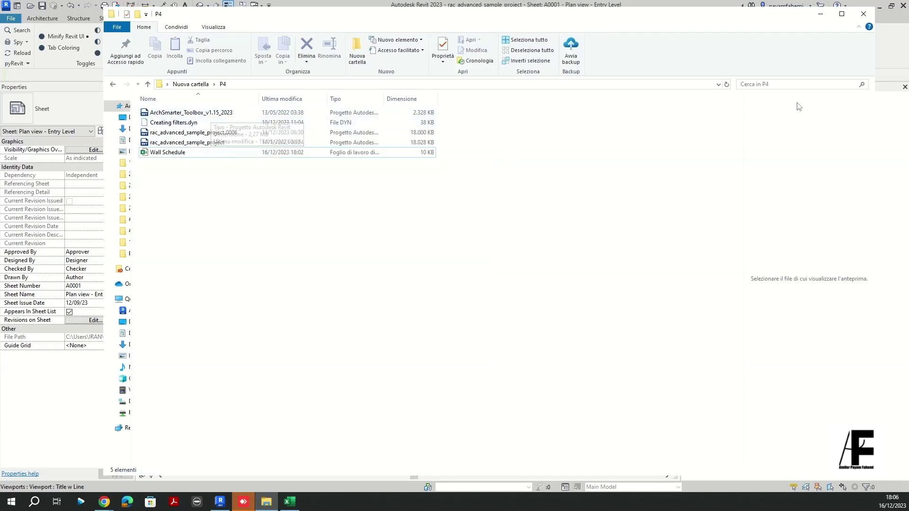
pyautogui.click(820, 13)
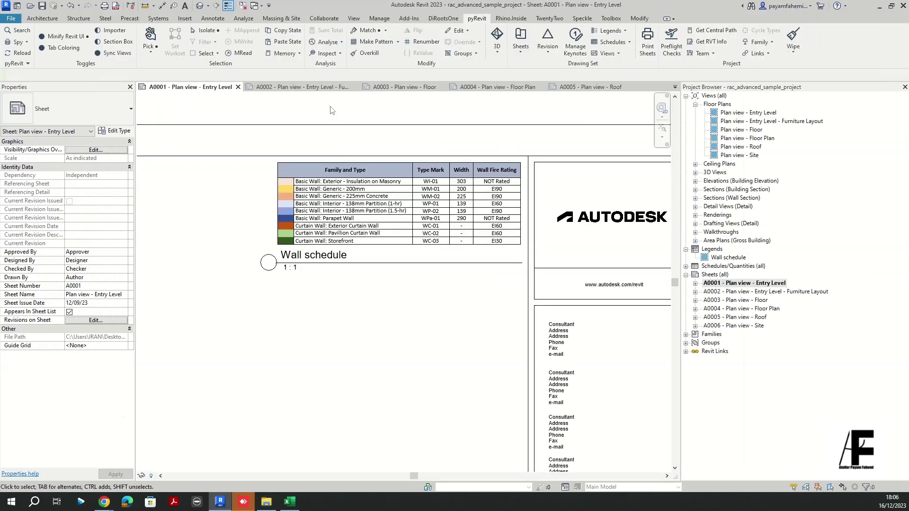
pyautogui.click(355, 88)
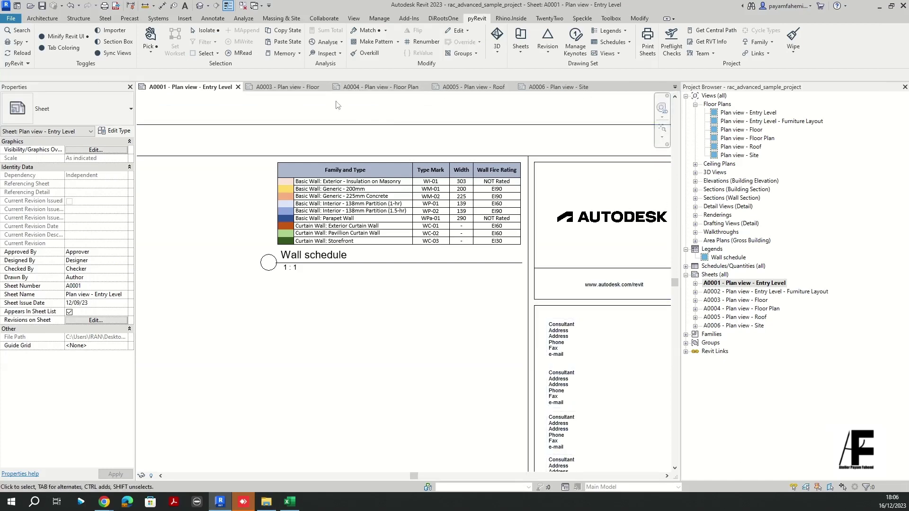
pyautogui.click(243, 7)
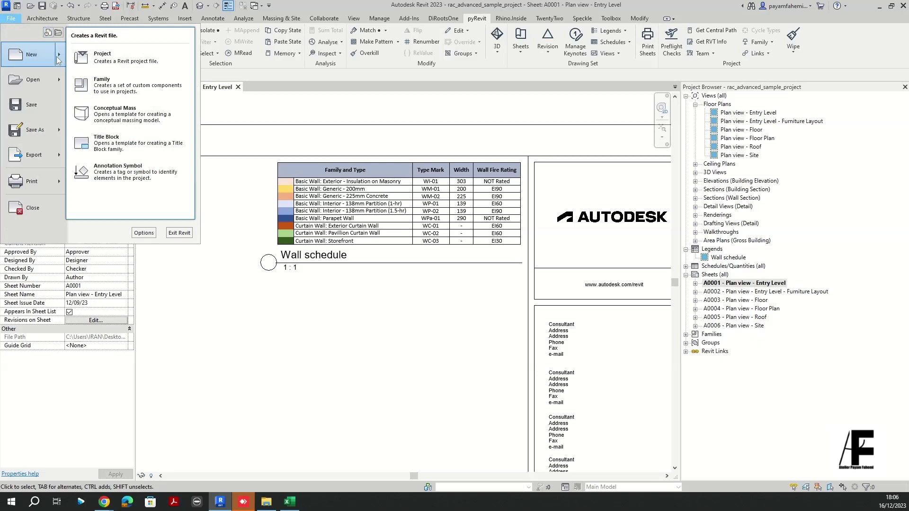
# Step: Open the ArchSmarter_Toolbox_v1.15_2023.rvt project from the P4 folder
pyautogui.moveTo(61, 79)
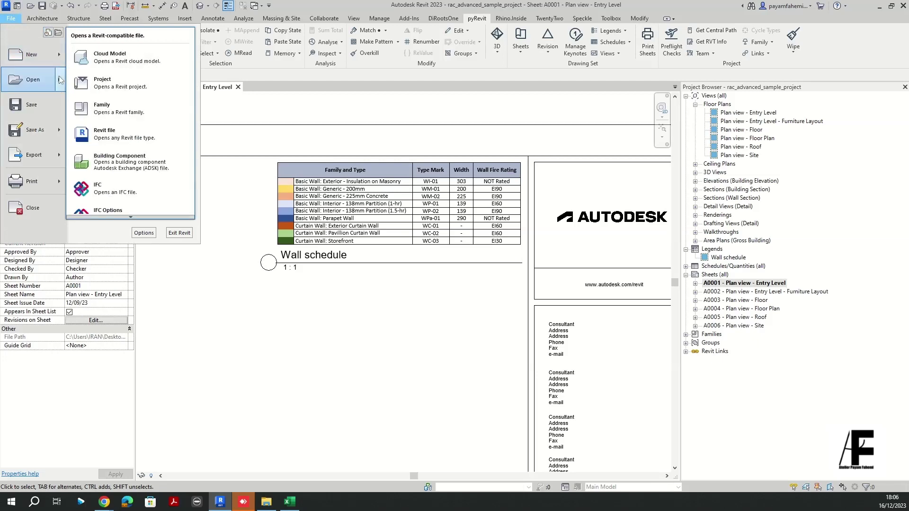
pyautogui.click(111, 91)
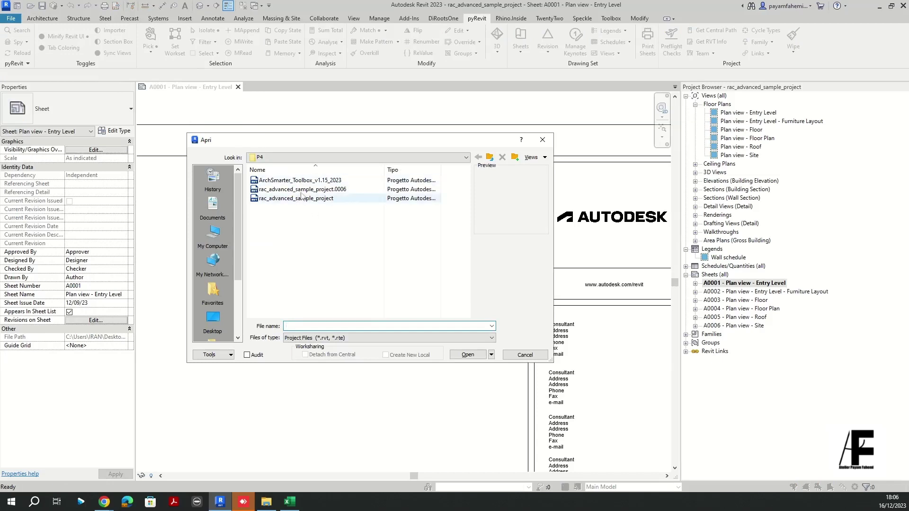
pyautogui.click(292, 181)
pyautogui.moveTo(288, 141); pyautogui.dragTo(282, 134)
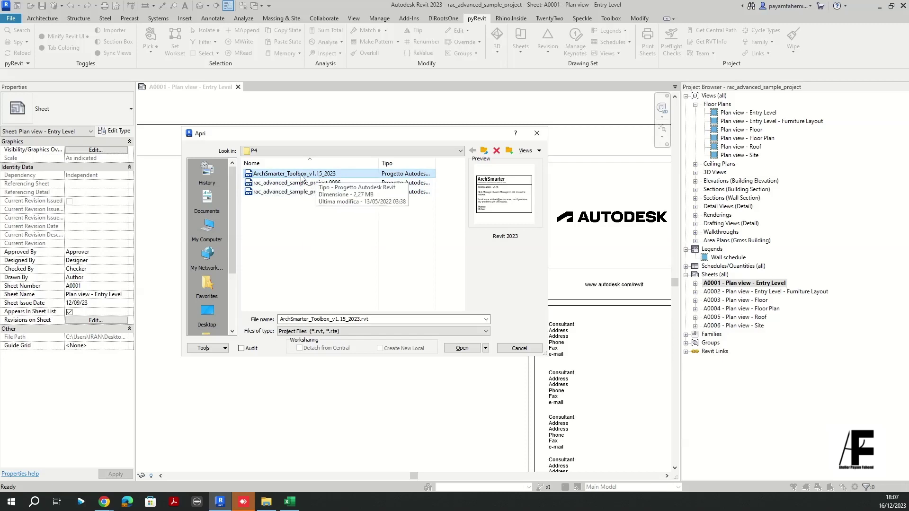
pyautogui.moveTo(305, 136); pyautogui.dragTo(302, 103)
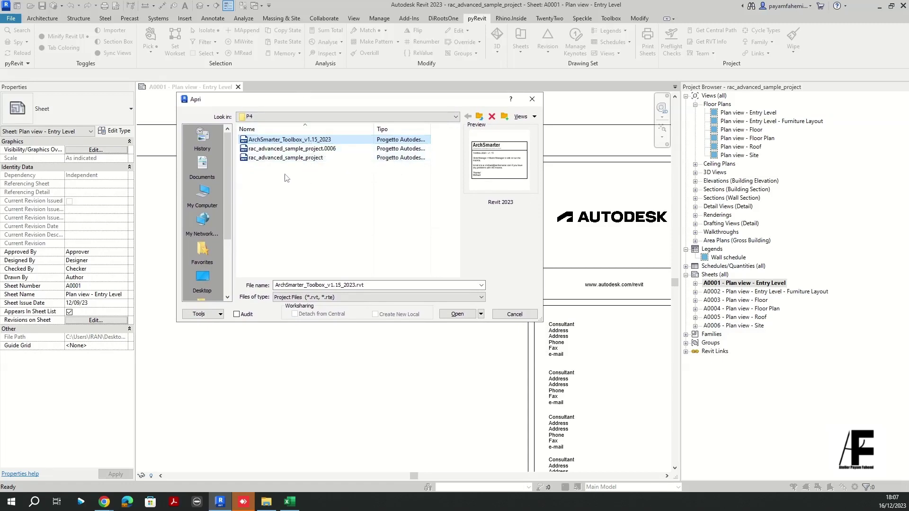
pyautogui.click(455, 315)
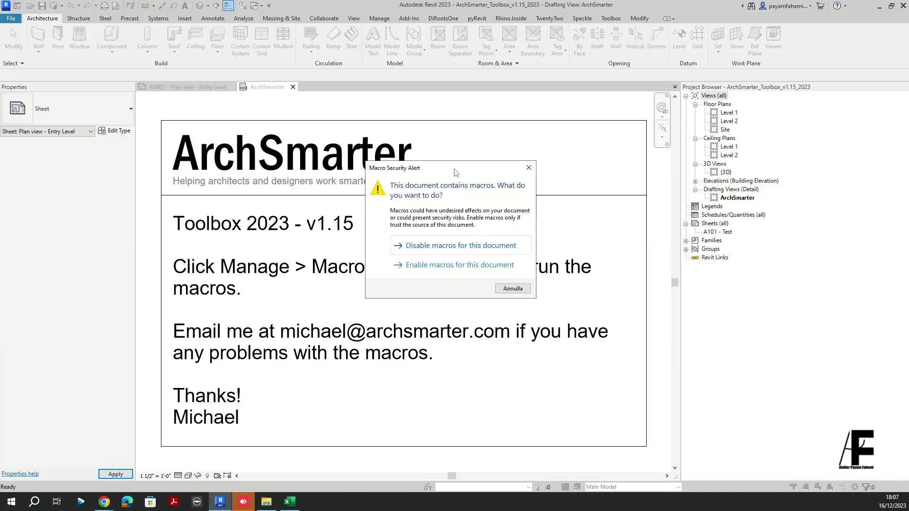
# Step: Enable macros for the toolbox document and return to sheet A0001, with the ArchSmarter view tab before it
pyautogui.moveTo(448, 173); pyautogui.dragTo(411, 166)
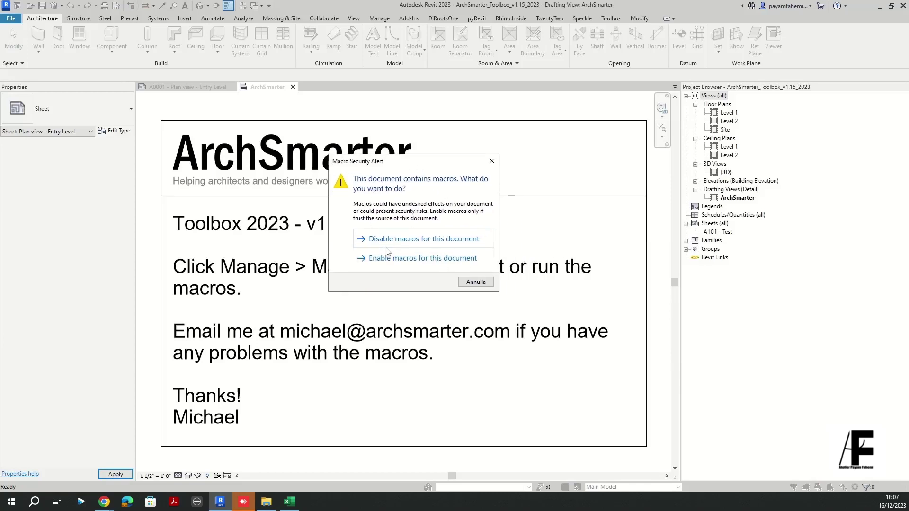
pyautogui.click(419, 262)
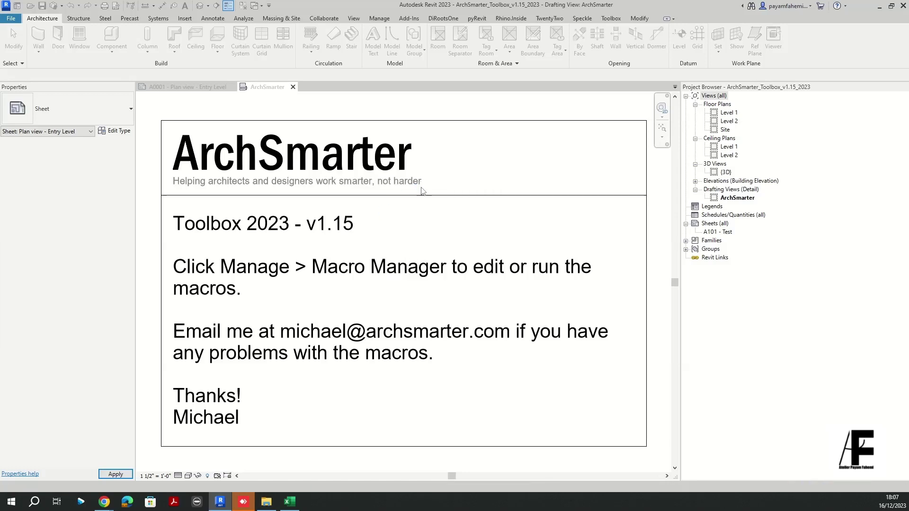
pyautogui.scroll(-3, 316, 273)
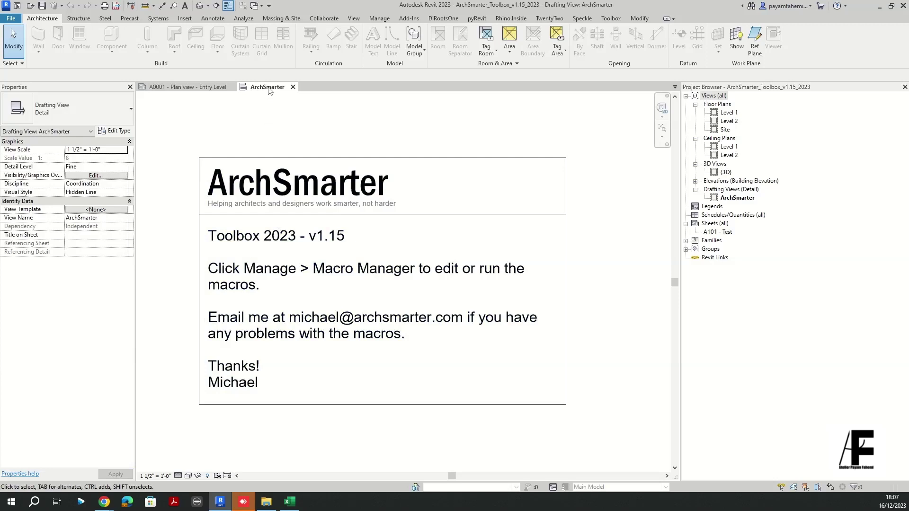
pyautogui.moveTo(267, 88); pyautogui.dragTo(181, 91)
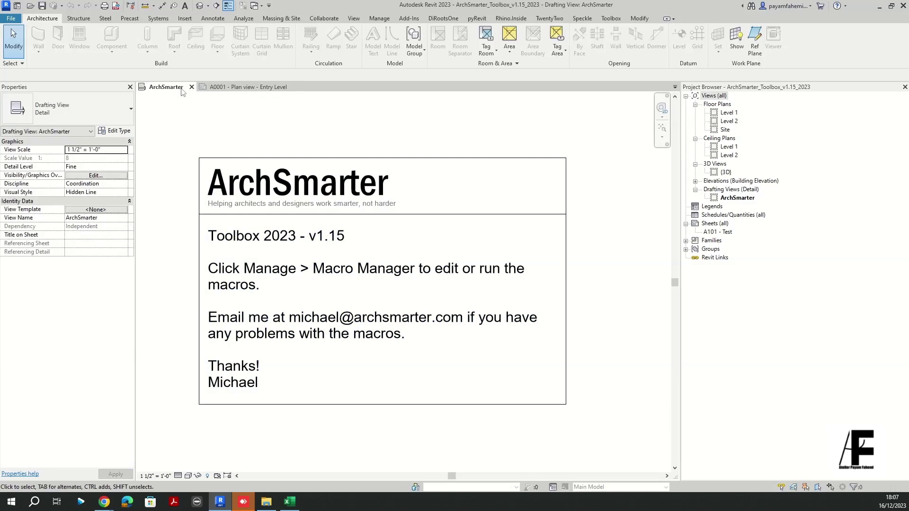
pyautogui.click(253, 88)
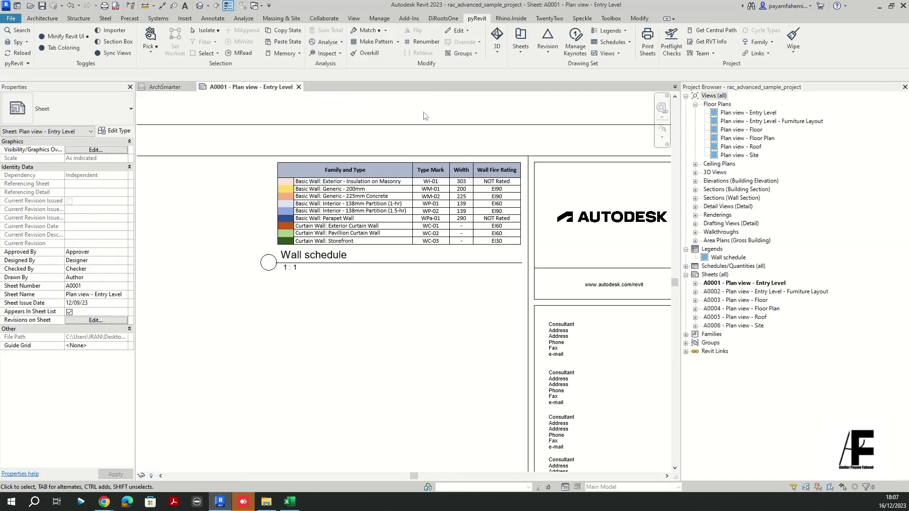
# Step: In the Macro Manager, select the Run macro under Align_Views in the ArchSmarter module
pyautogui.click(52, 20)
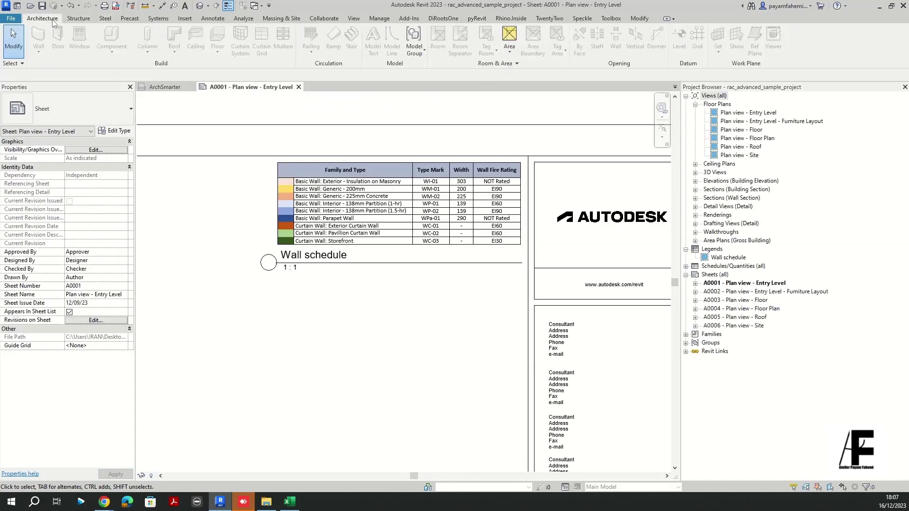
pyautogui.click(371, 20)
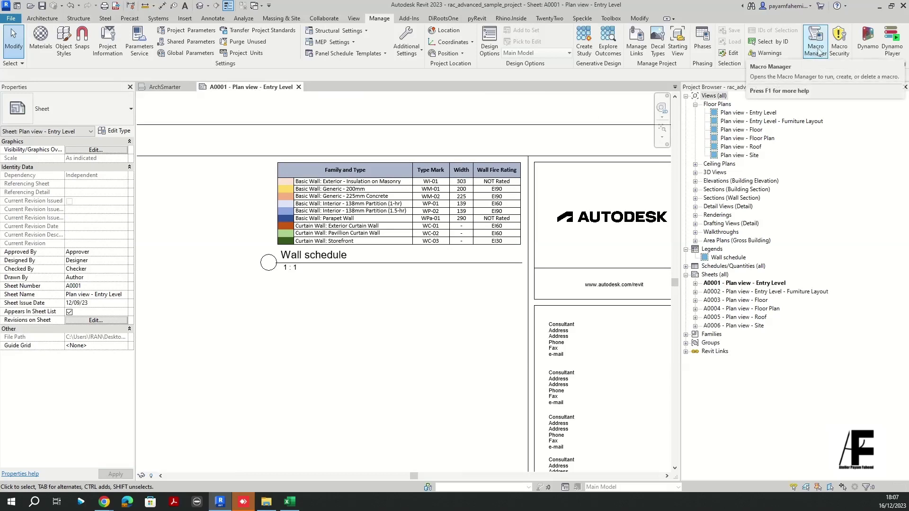
pyautogui.click(818, 50)
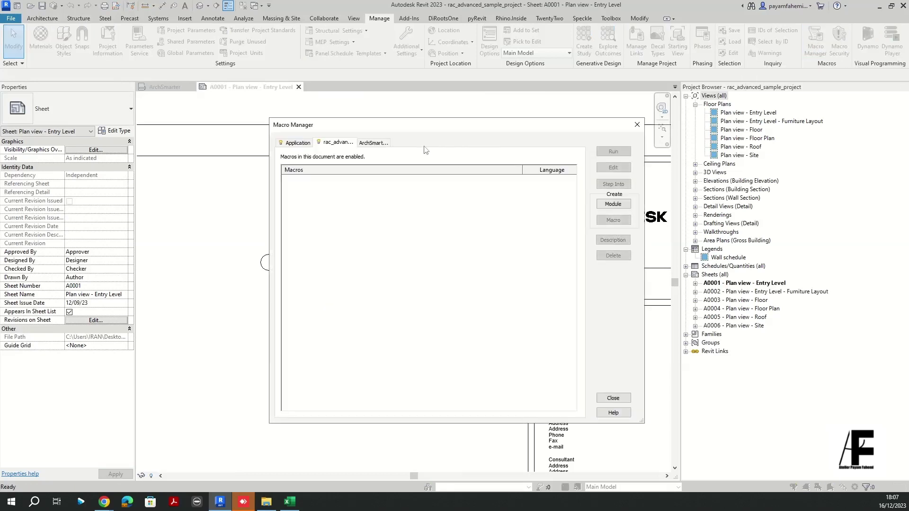
pyautogui.moveTo(392, 127); pyautogui.dragTo(364, 104)
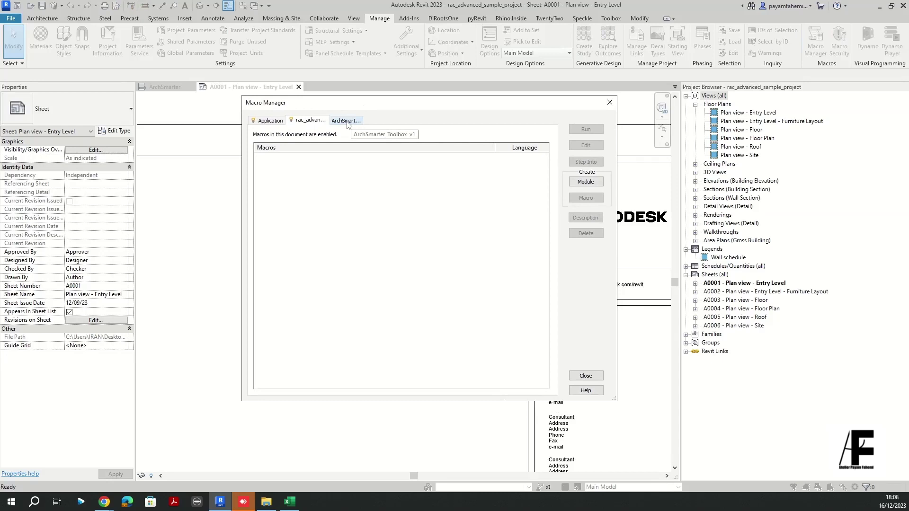
pyautogui.click(347, 121)
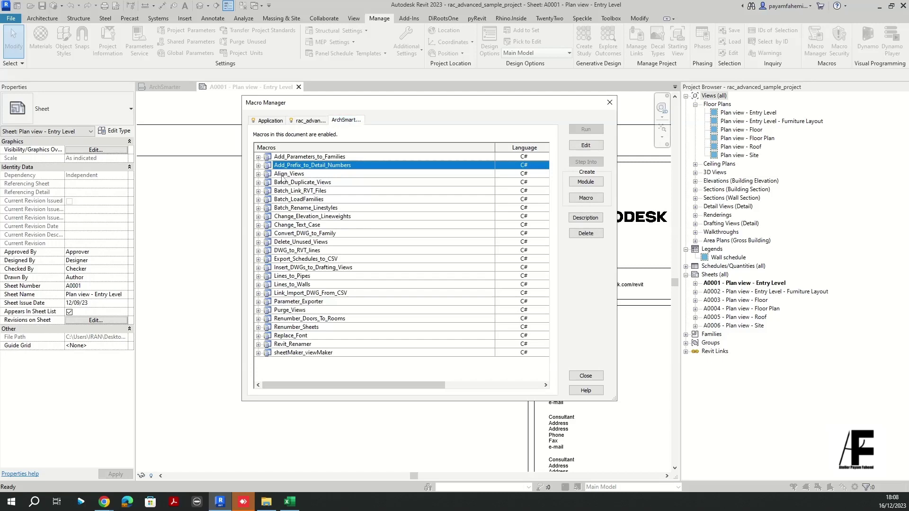
pyautogui.click(258, 173)
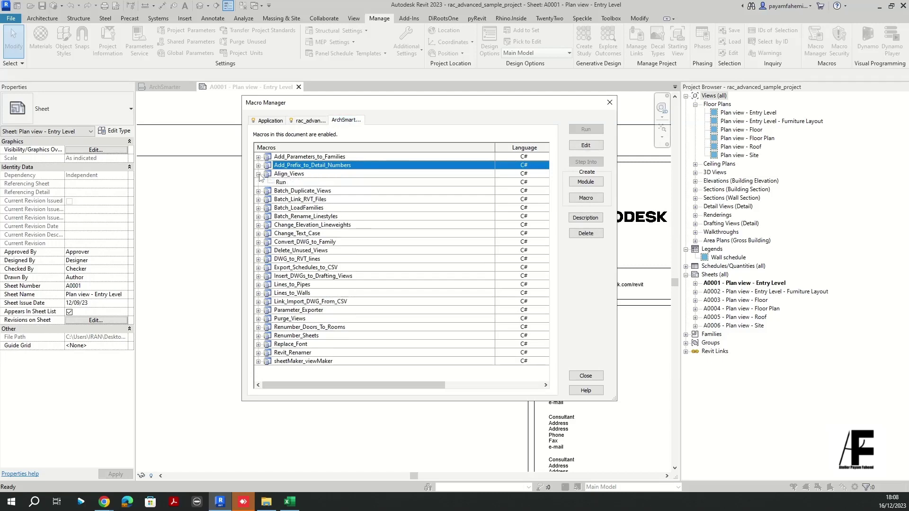
pyautogui.click(281, 183)
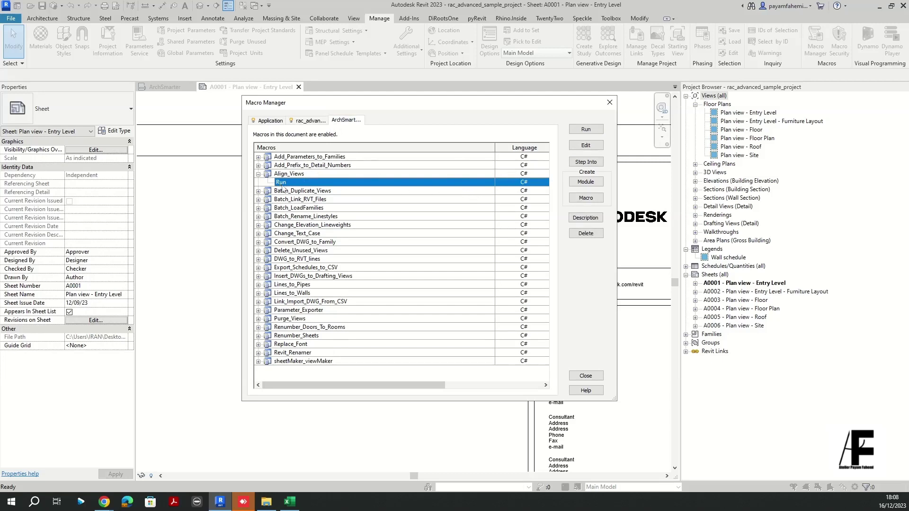
# Step: Run Align_Views and set 'A0001, Wall schedule' as the reference view
pyautogui.click(586, 129)
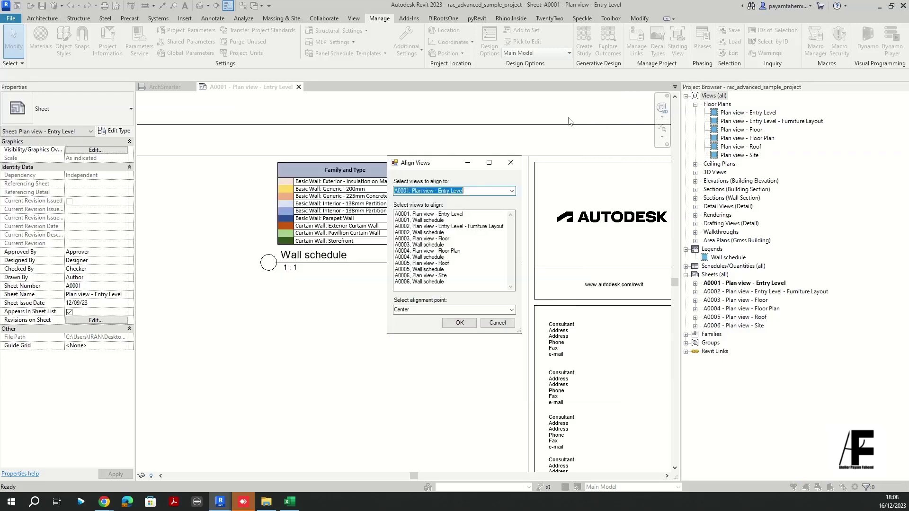
pyautogui.moveTo(442, 167); pyautogui.dragTo(386, 137)
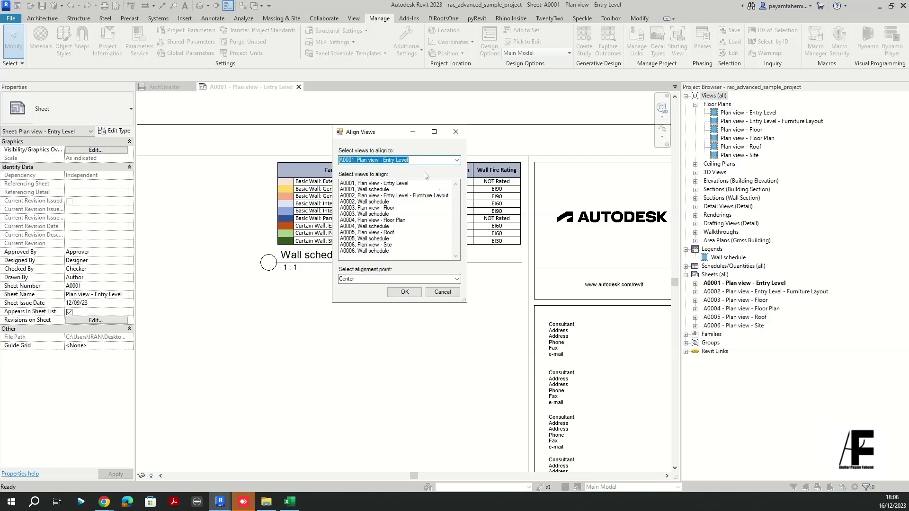
pyautogui.click(377, 190)
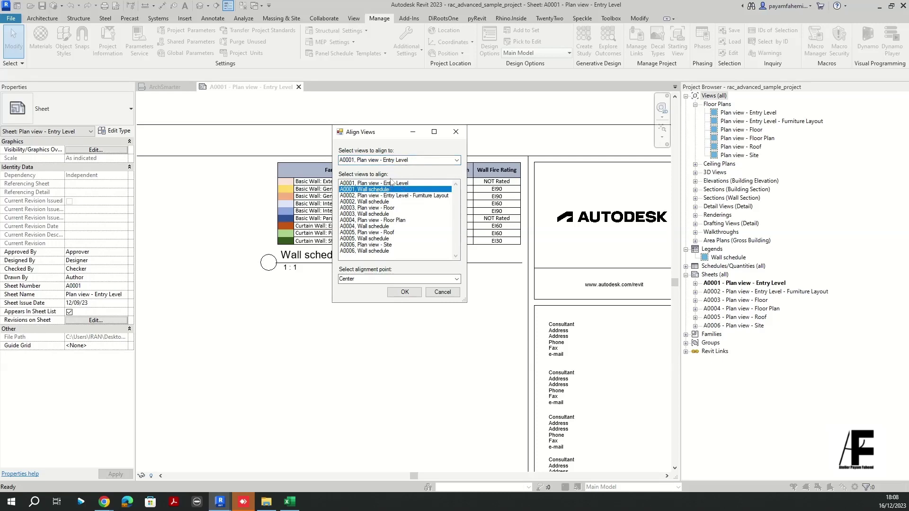
pyautogui.click(405, 161)
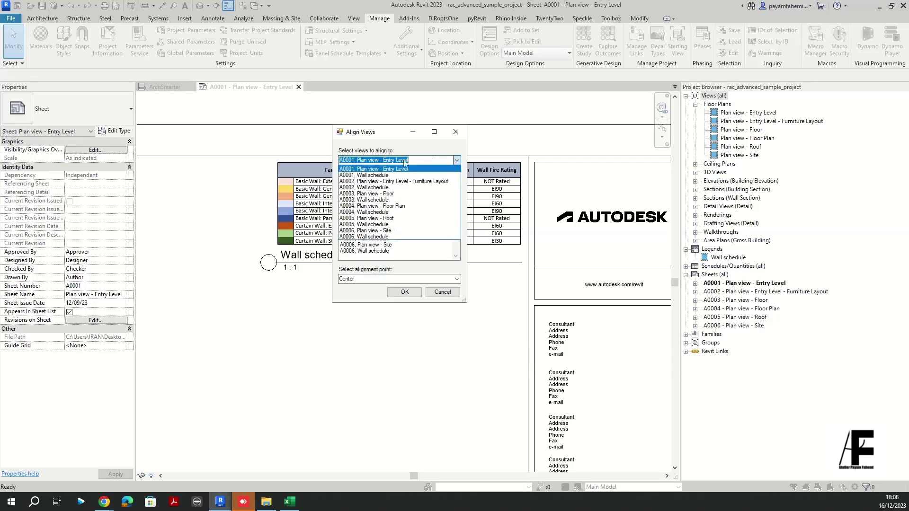
pyautogui.click(385, 175)
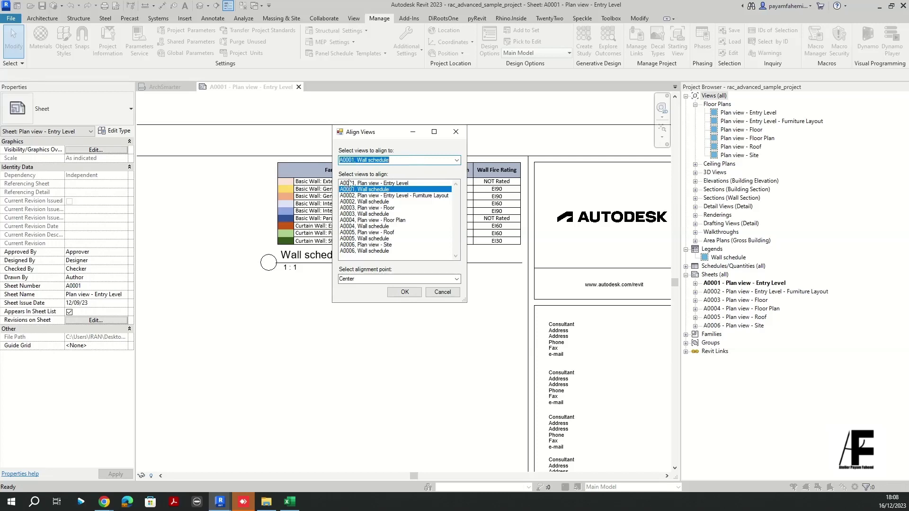
# Step: Align the A0002–A0006 Wall schedule views to it using the Center alignment point
pyautogui.click(375, 202)
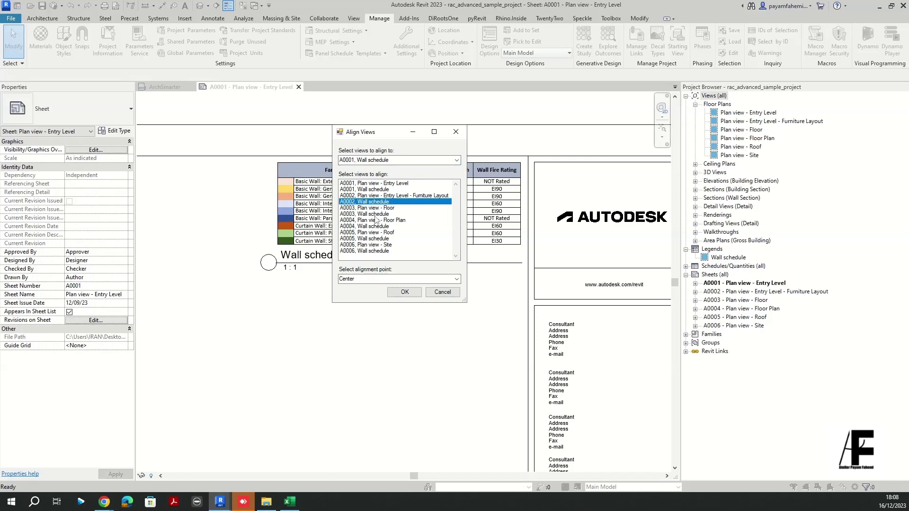
pyautogui.keyDown('ctrl'); pyautogui.click(375, 214); pyautogui.keyUp('ctrl')
pyautogui.keyDown('ctrl'); pyautogui.click(378, 226); pyautogui.keyUp('ctrl')
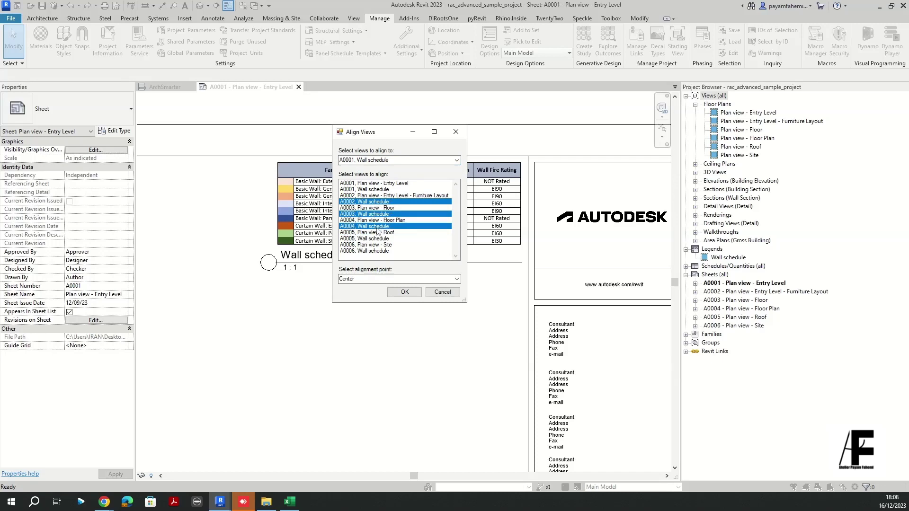
pyautogui.keyDown('ctrl'); pyautogui.click(374, 238); pyautogui.keyUp('ctrl')
pyautogui.keyDown('ctrl'); pyautogui.click(375, 251); pyautogui.keyUp('ctrl')
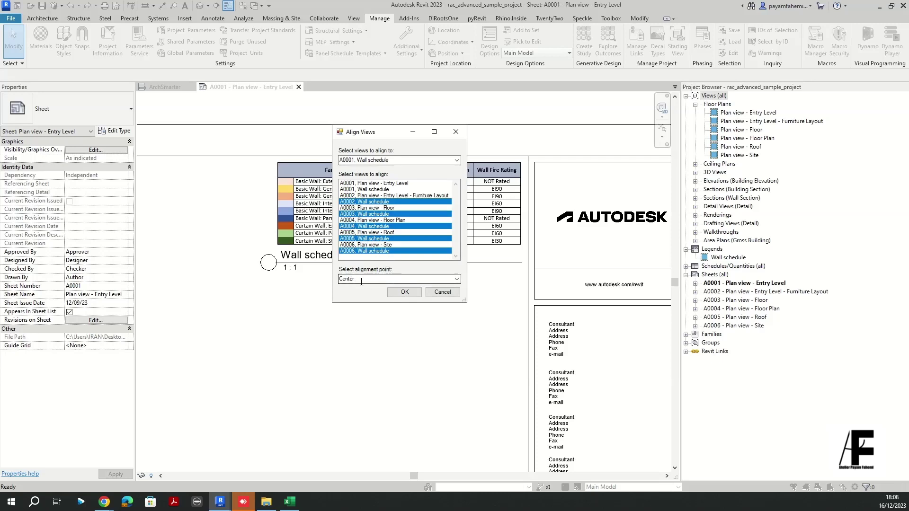
pyautogui.click(456, 279)
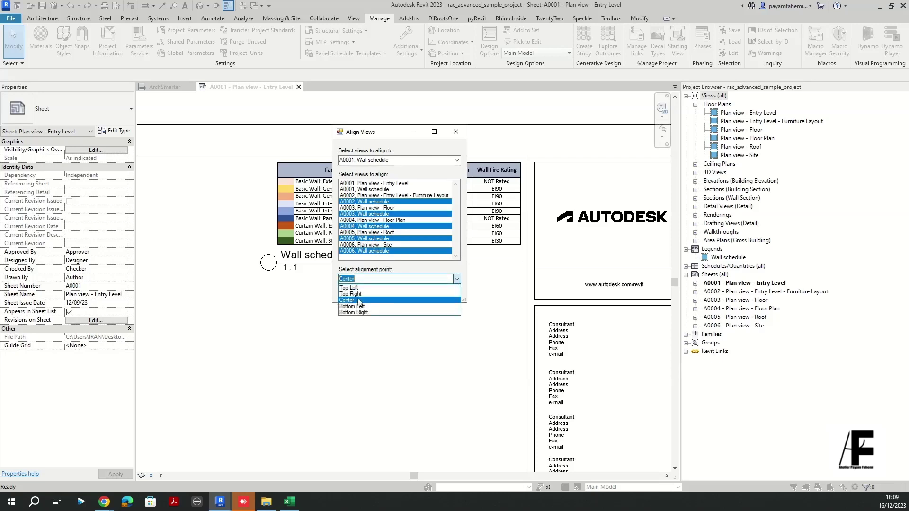
pyautogui.click(351, 300)
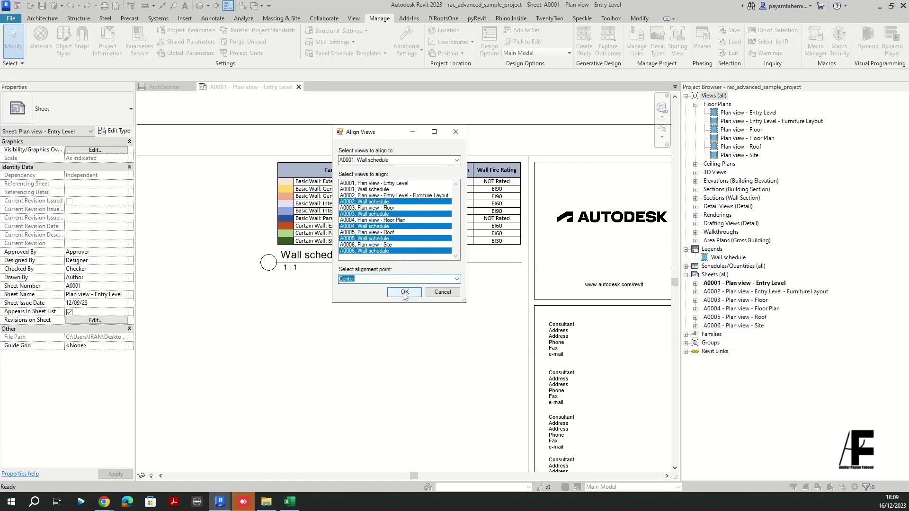
pyautogui.click(405, 292)
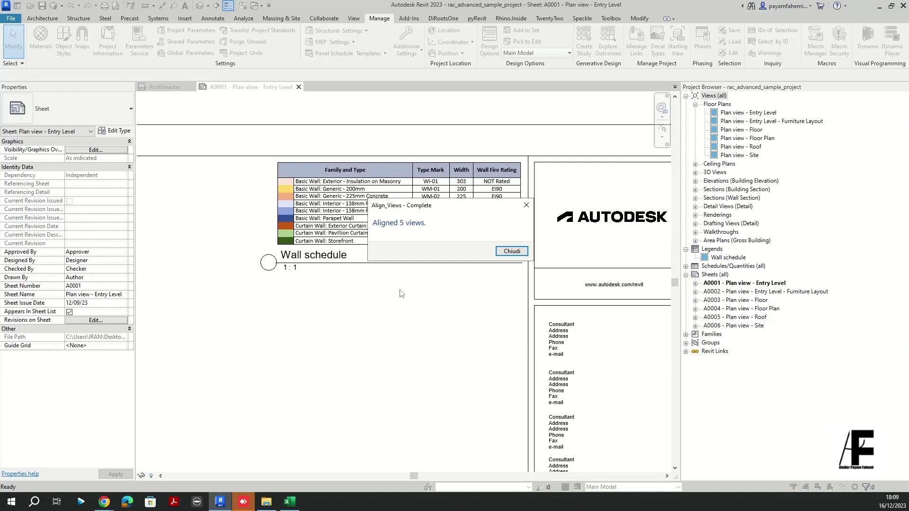
# Step: Dismiss the completion message and verify the aligned legends on sheets A0002 through A0006
pyautogui.click(509, 252)
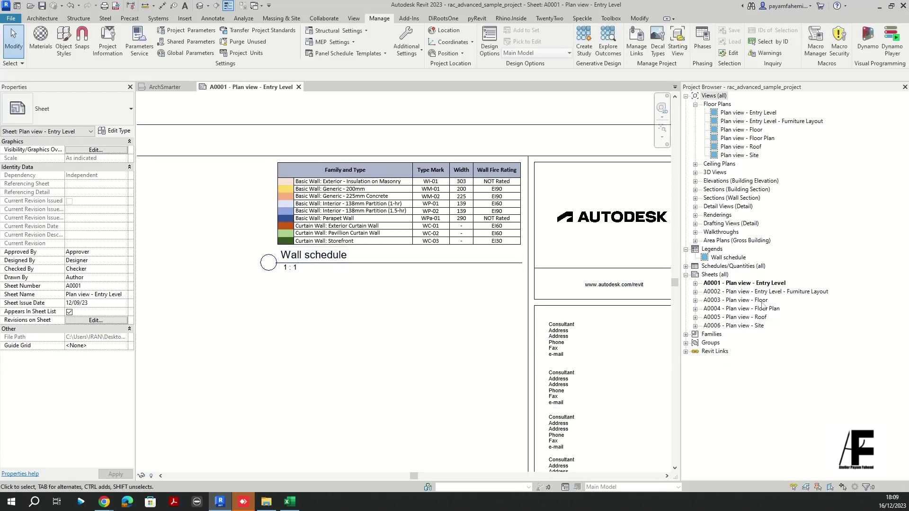
pyautogui.click(745, 293)
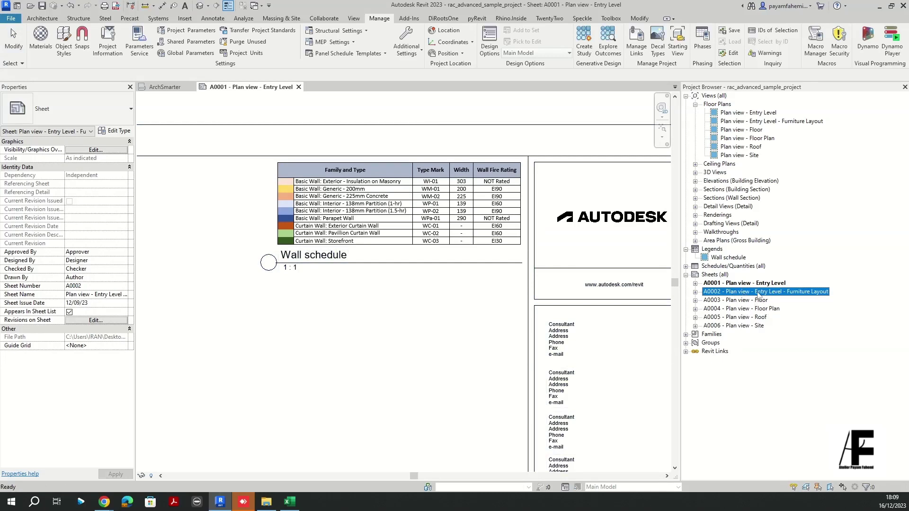
pyautogui.doubleClick(758, 292)
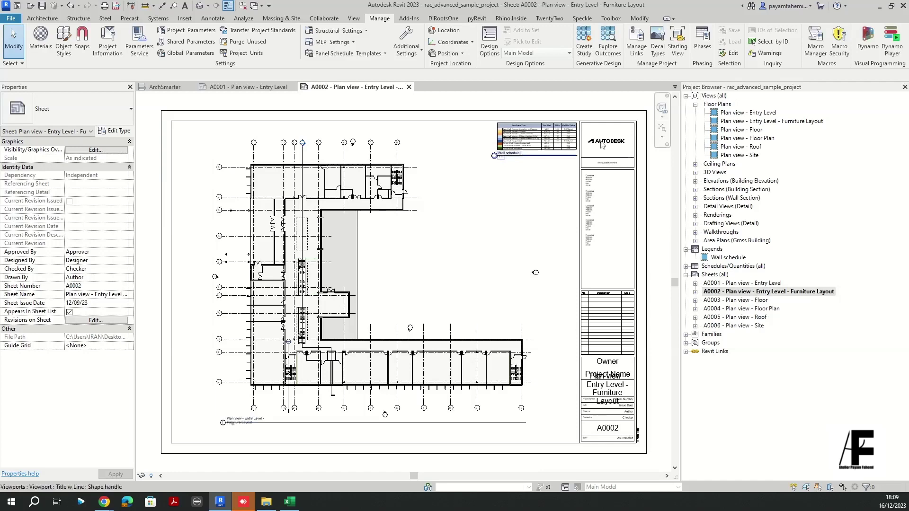
pyautogui.scroll(5, 601, 145)
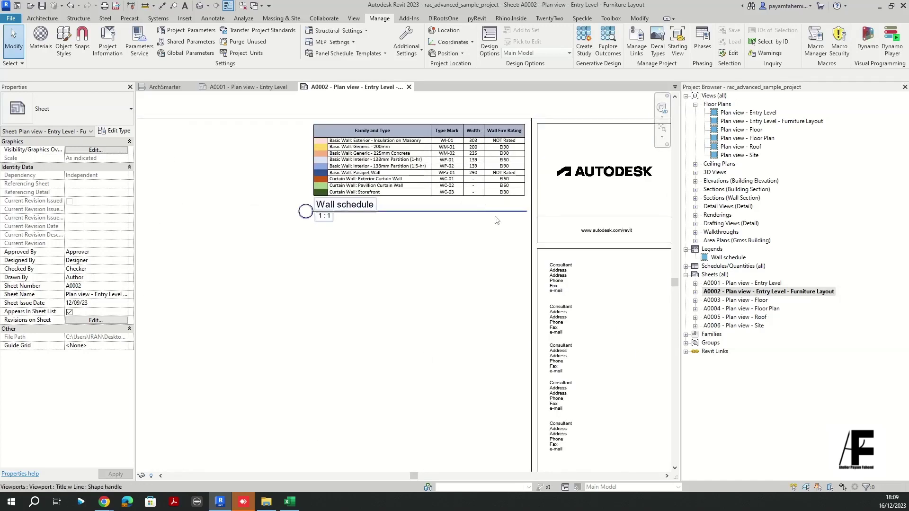
pyautogui.doubleClick(752, 300)
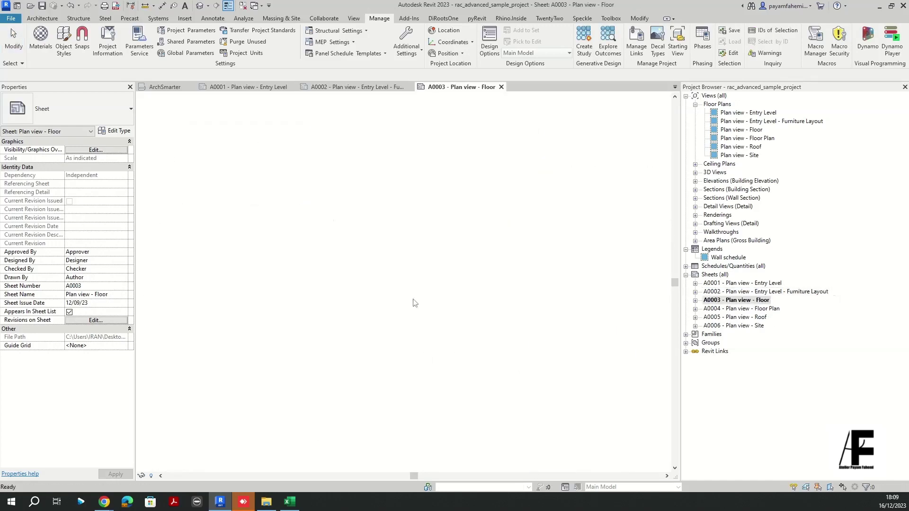
pyautogui.scroll(5, 603, 116)
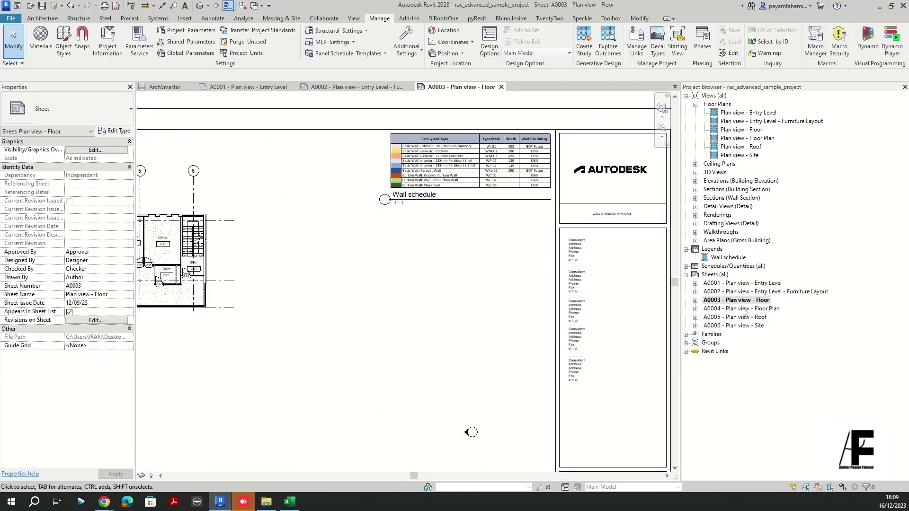
pyautogui.doubleClick(744, 310)
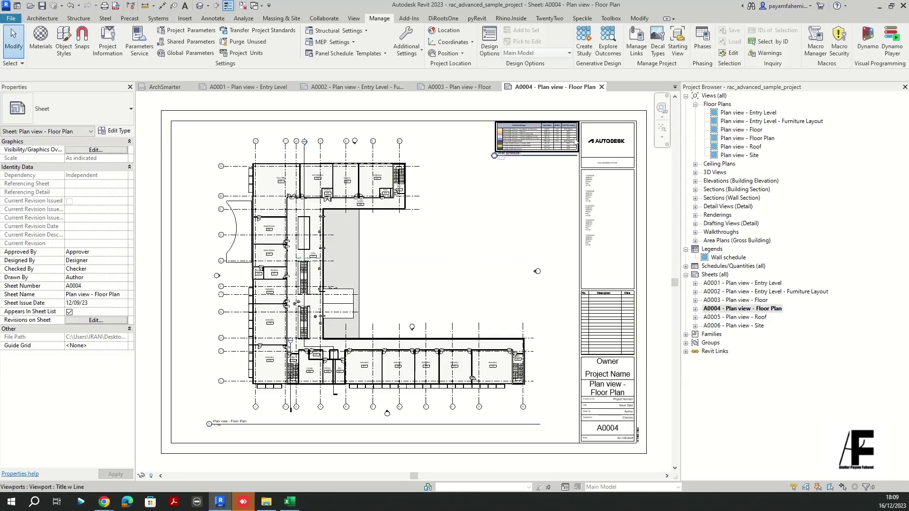
pyautogui.doubleClick(752, 318)
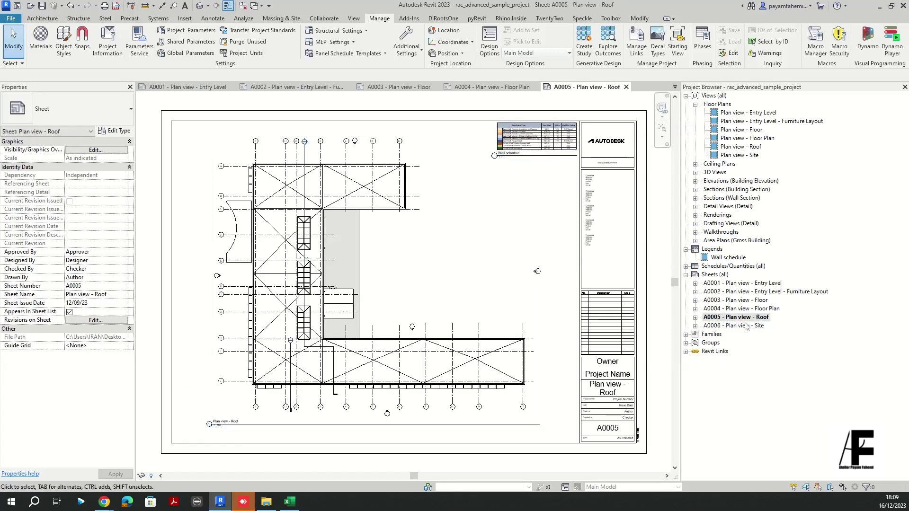
pyautogui.doubleClick(746, 325)
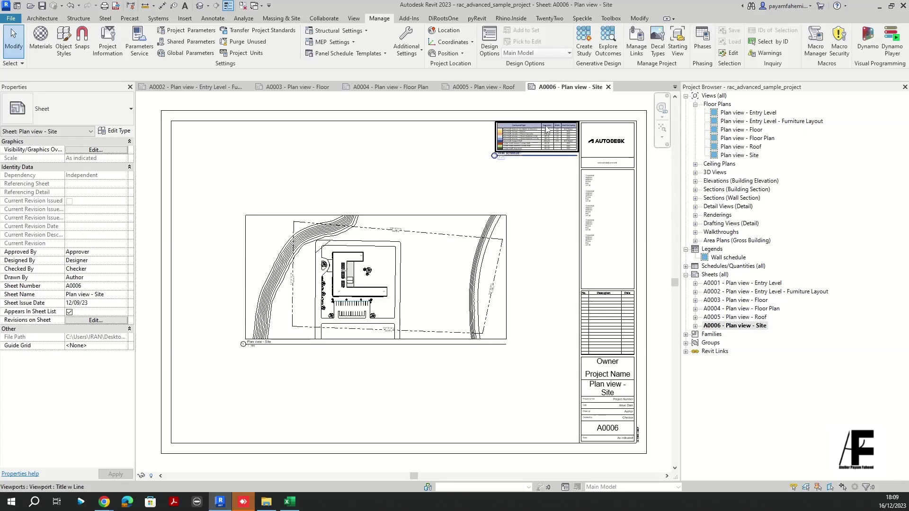
pyautogui.scroll(5, 547, 128)
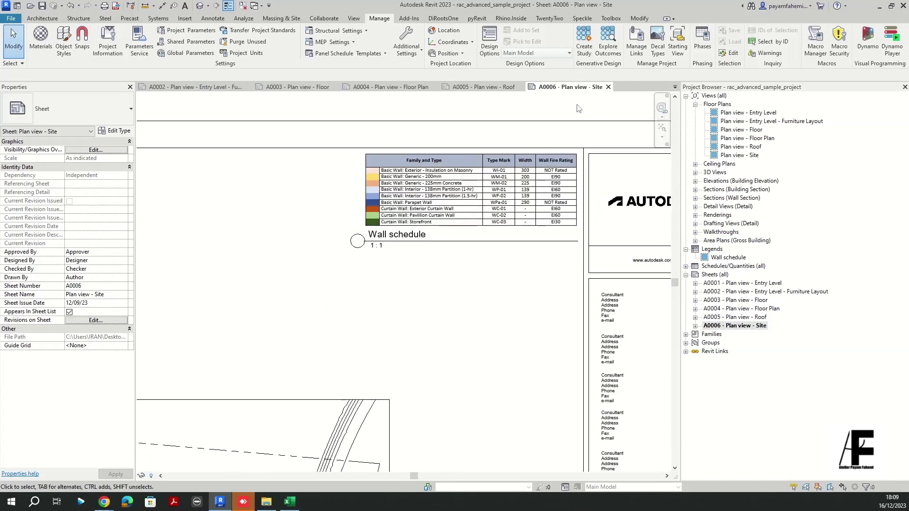